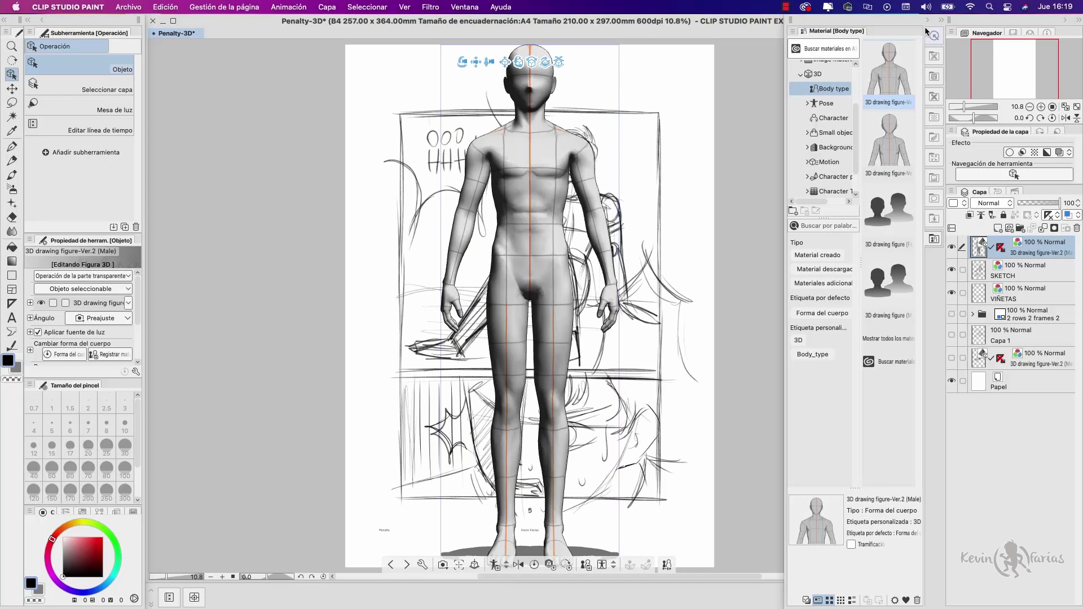
Apply the Relax (woman) pose material to the 3D drawing figure.
left_click(893, 1)
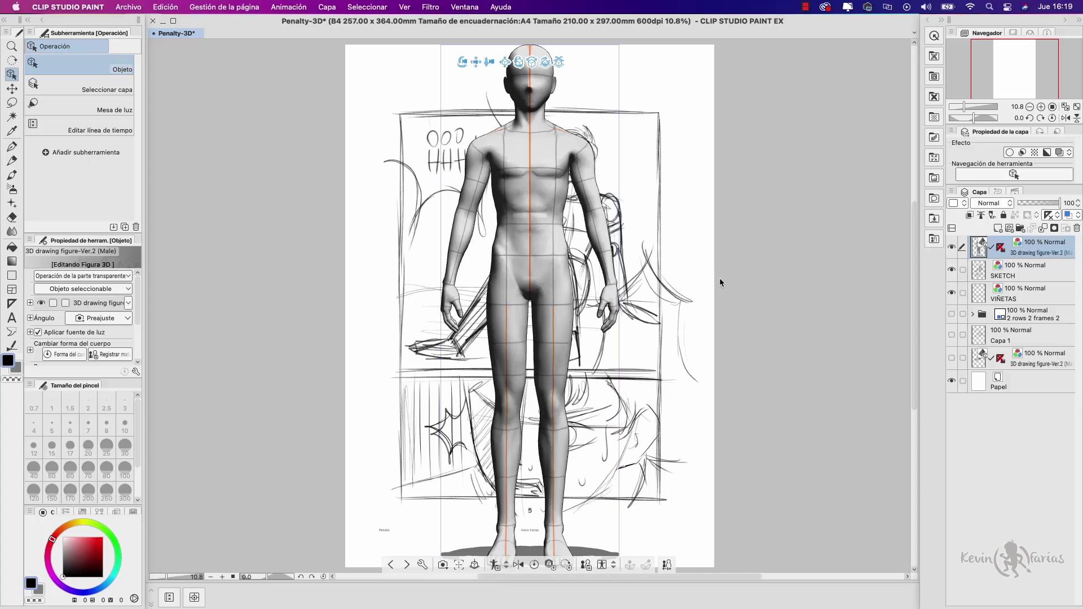
left_click(935, 241)
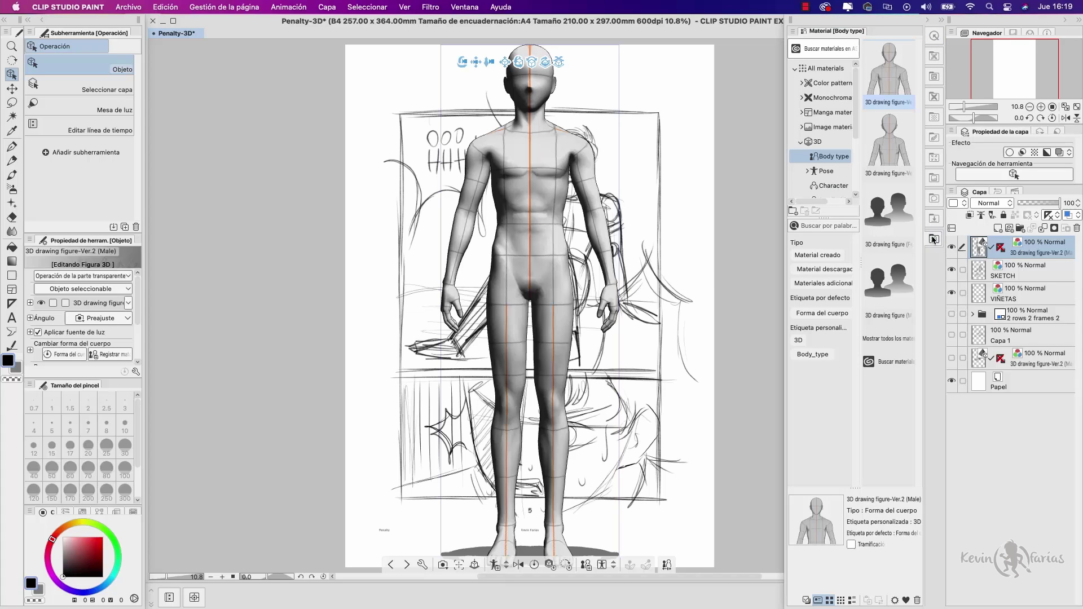
left_click_drag(922, 59, 919, 127)
left_click(889, 122)
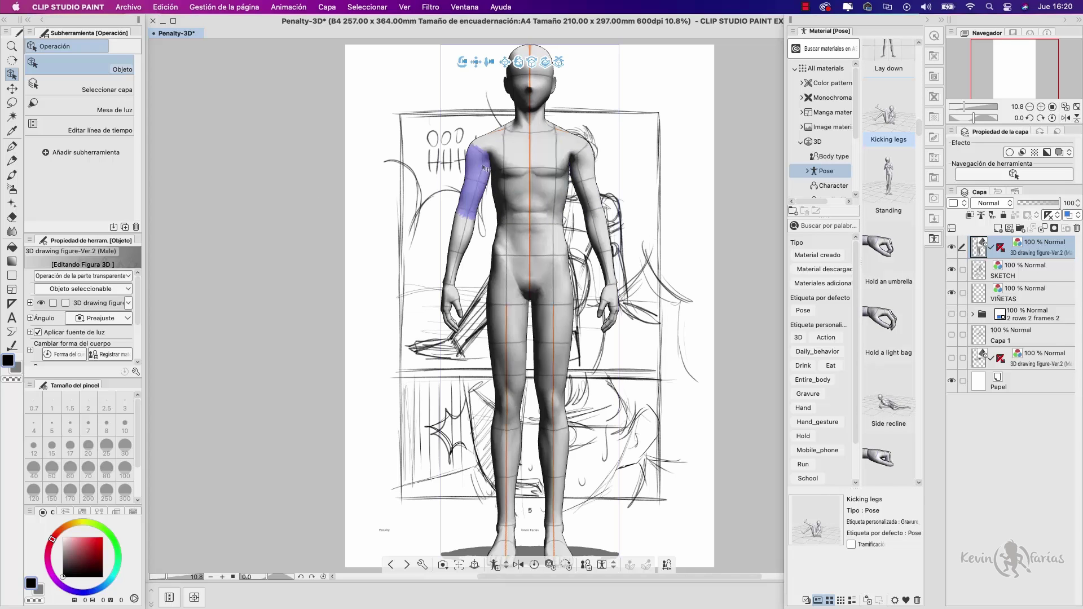
left_click_drag(920, 128, 530, 215)
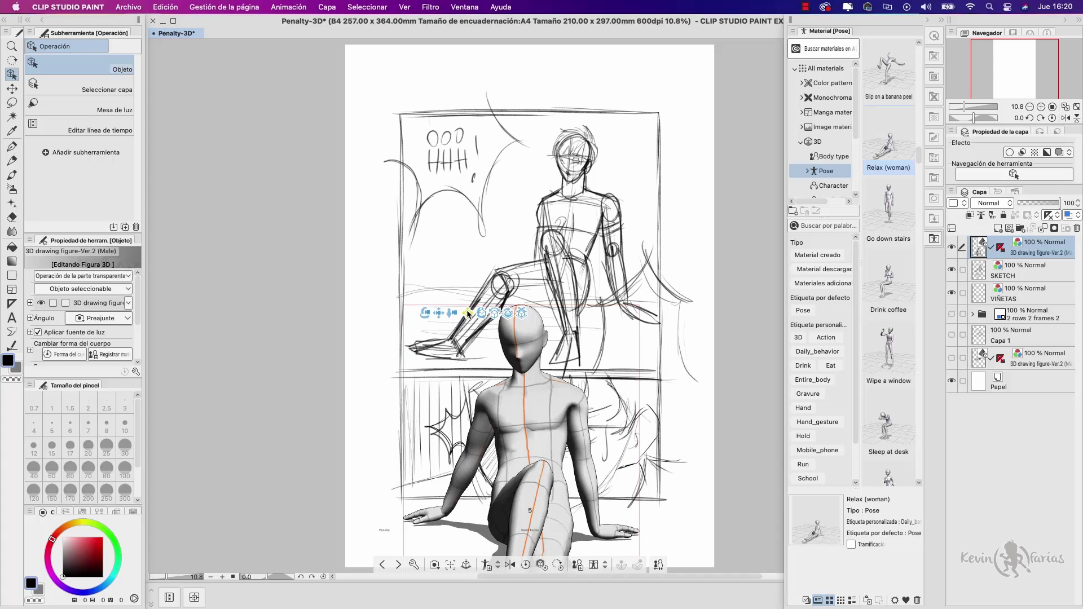
Move the posed figure up over the sketched character in the first panel and place its layer below SKETCH.
left_click_drag(468, 314, 445, 119)
left_click_drag(1053, 261, 1053, 280)
mouse_move(347, 114)
left_mouse_down()
mouse_move(524, 249)
mouse_move(457, 141)
left_mouse_up()
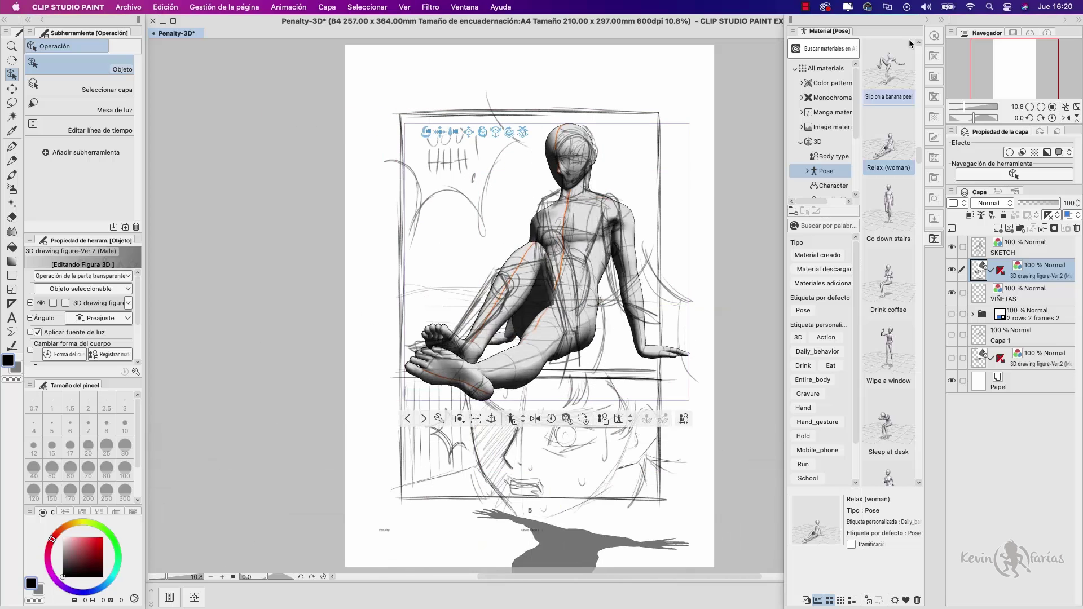
Turn the 3D figure's head to match the sketched head.
left_click(627, 222)
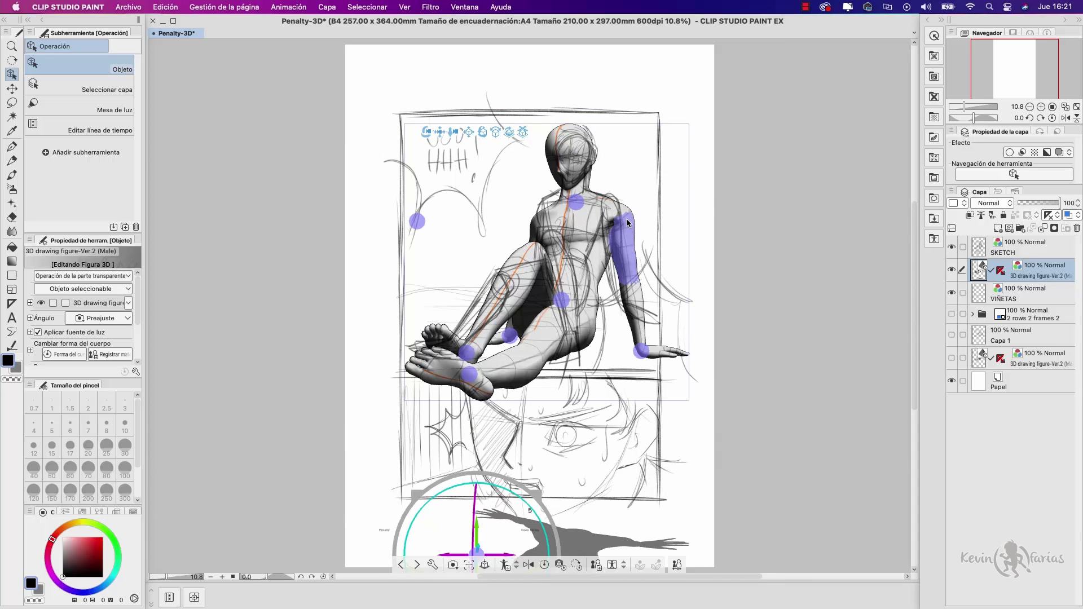
left_click(597, 210)
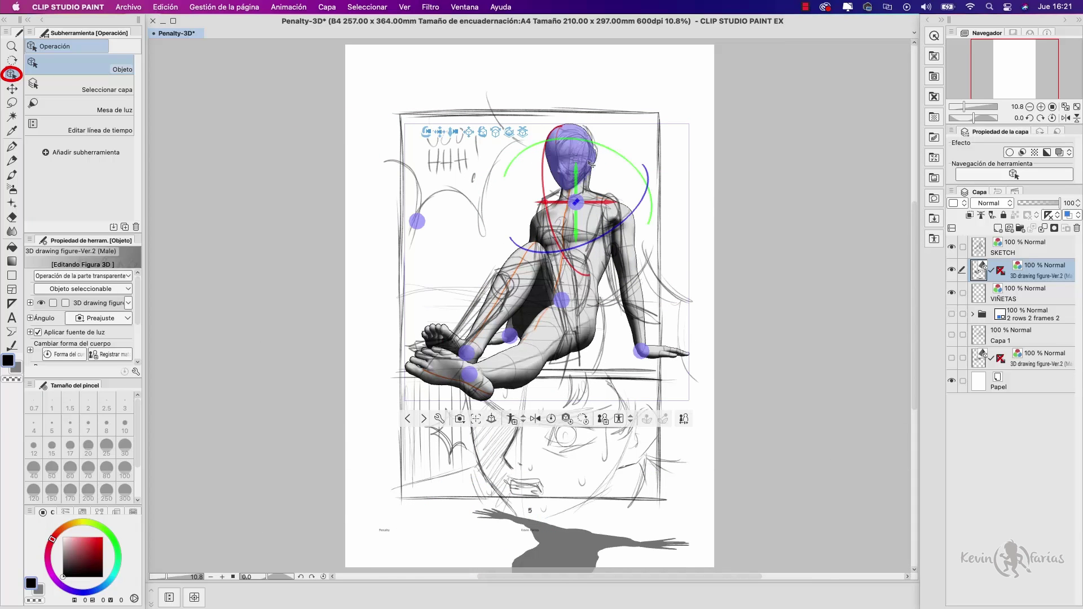
left_click(560, 154)
left_click(519, 304)
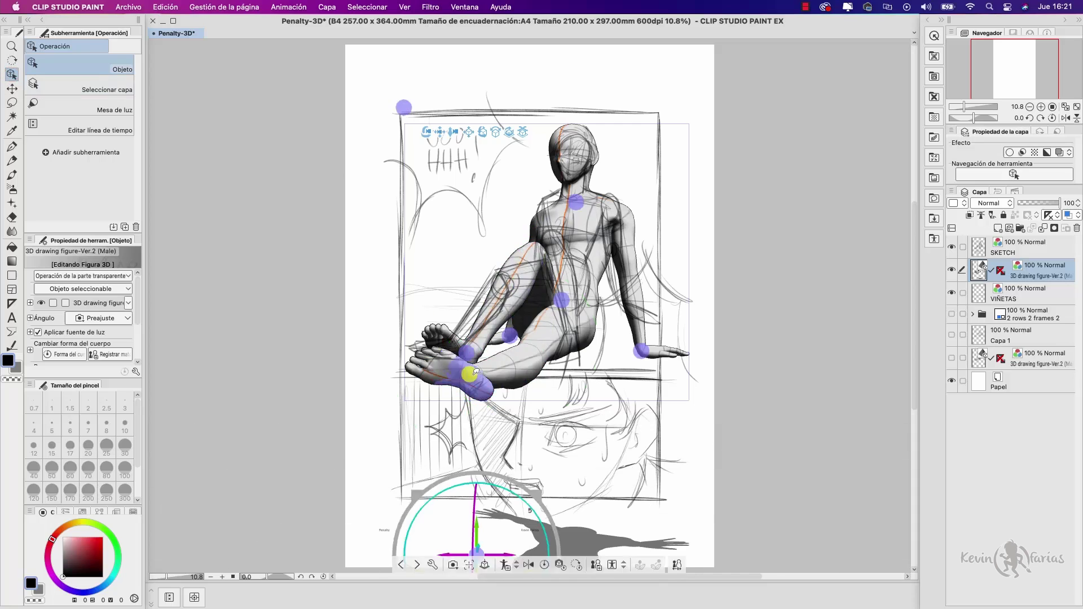
Bend the 3D figure's legs and adjust its head to follow the seated pose in the sketch.
left_click(514, 364)
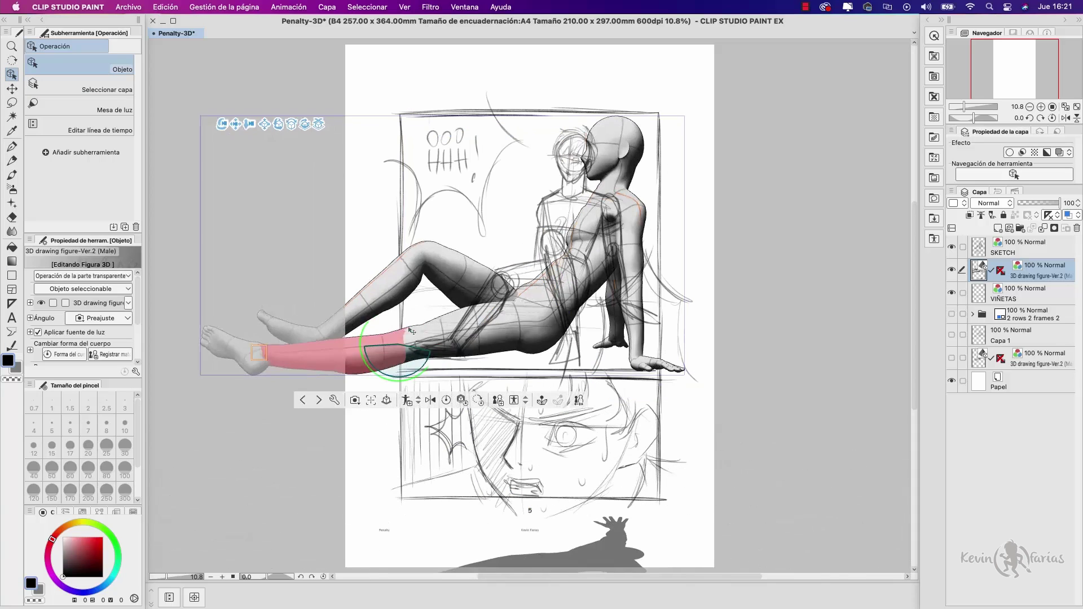
left_click(492, 295)
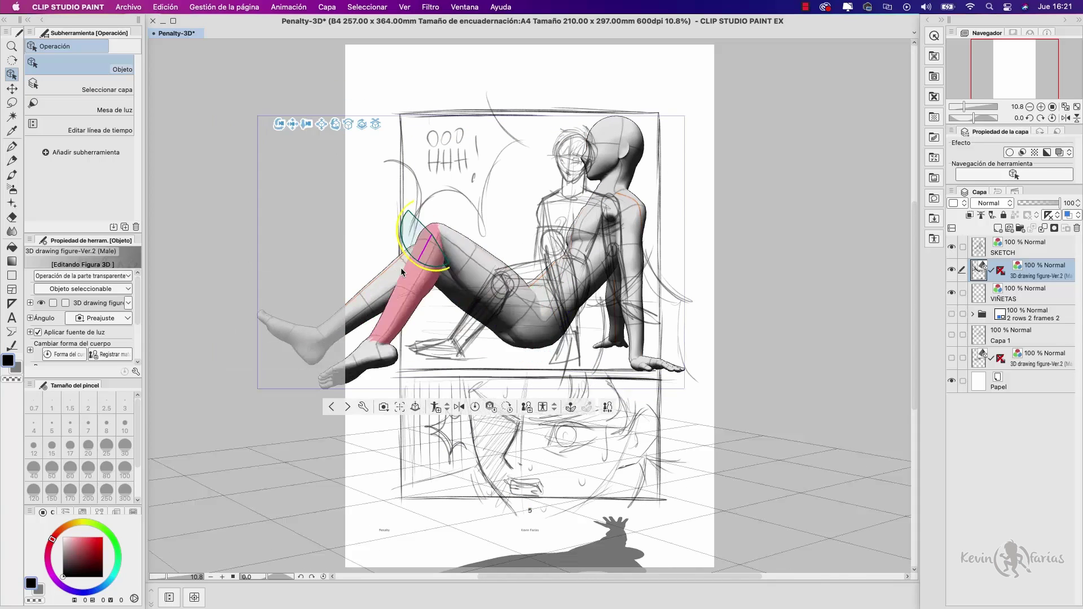
left_click_drag(492, 295, 484, 325)
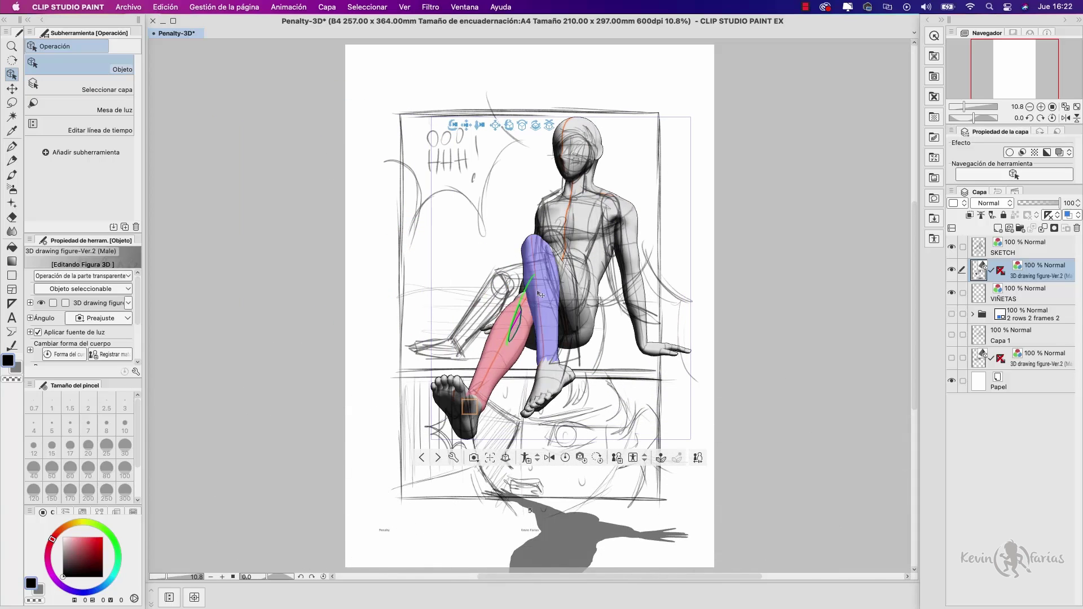
left_click(497, 316)
left_click_drag(497, 316, 520, 401)
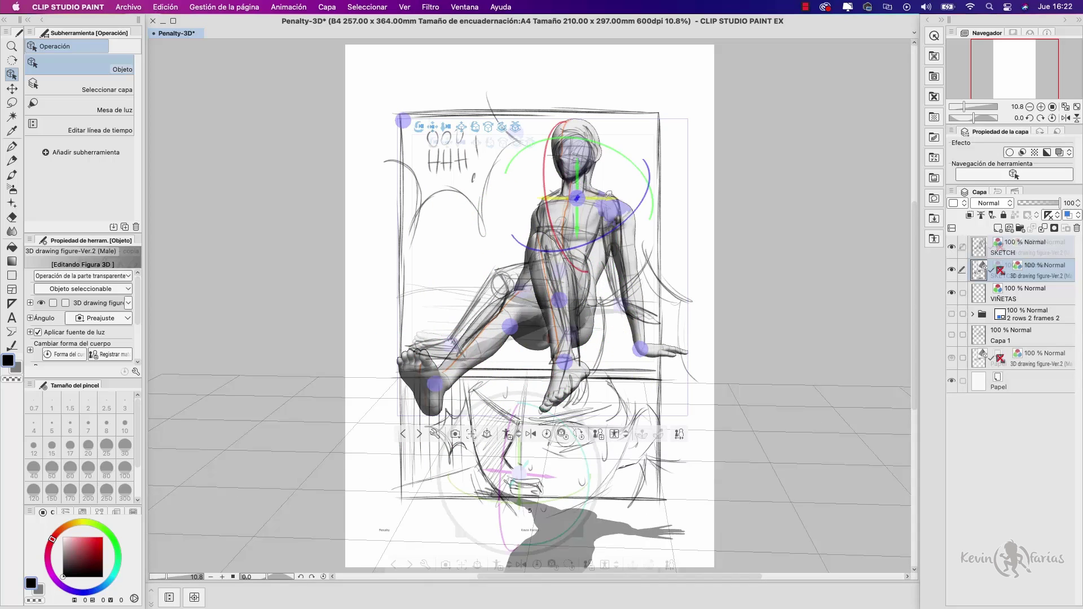
left_click(575, 162)
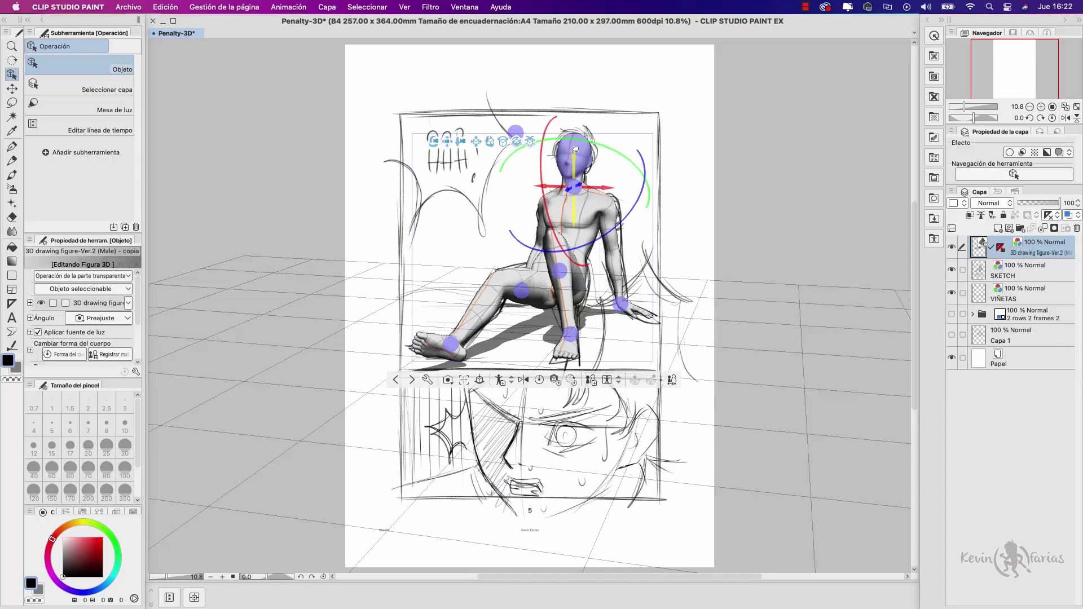
left_click_drag(575, 163, 575, 160)
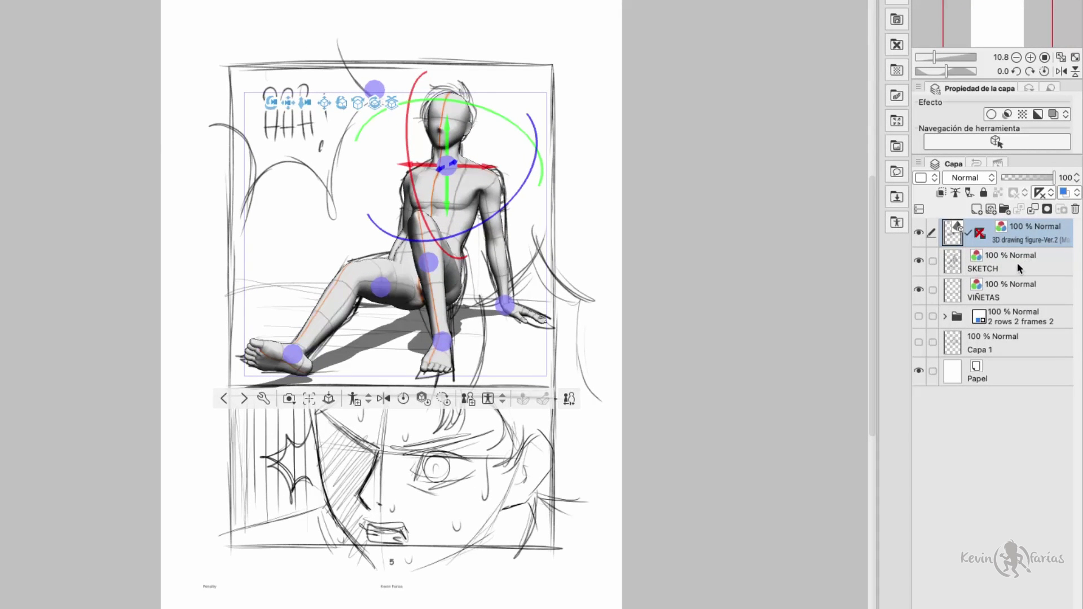
Apply the blue layer color to the SKETCH layer and the 3D drawing figure layer.
left_click(1023, 263)
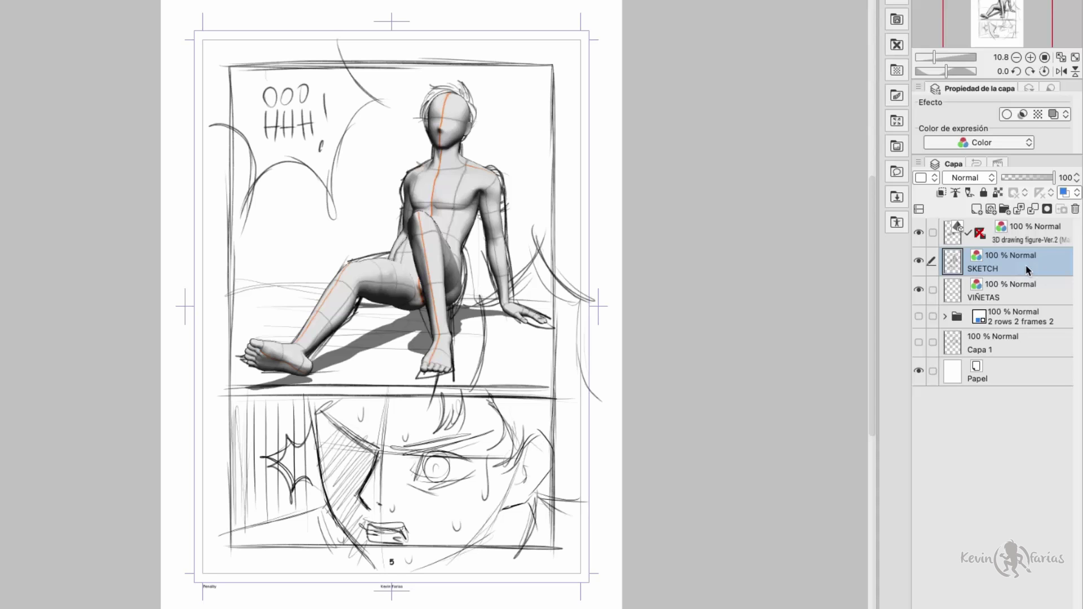
left_click(1064, 192)
left_click(1037, 237)
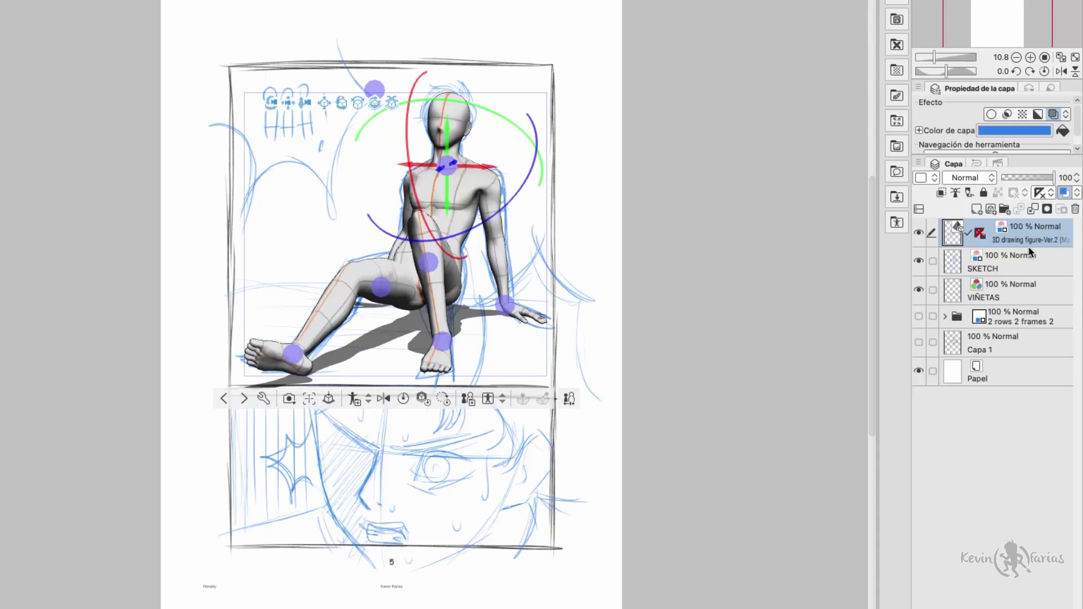
Add a new raster layer above the 3D figure, set its expression color to Color, and name it BOCETO.
left_click(976, 209)
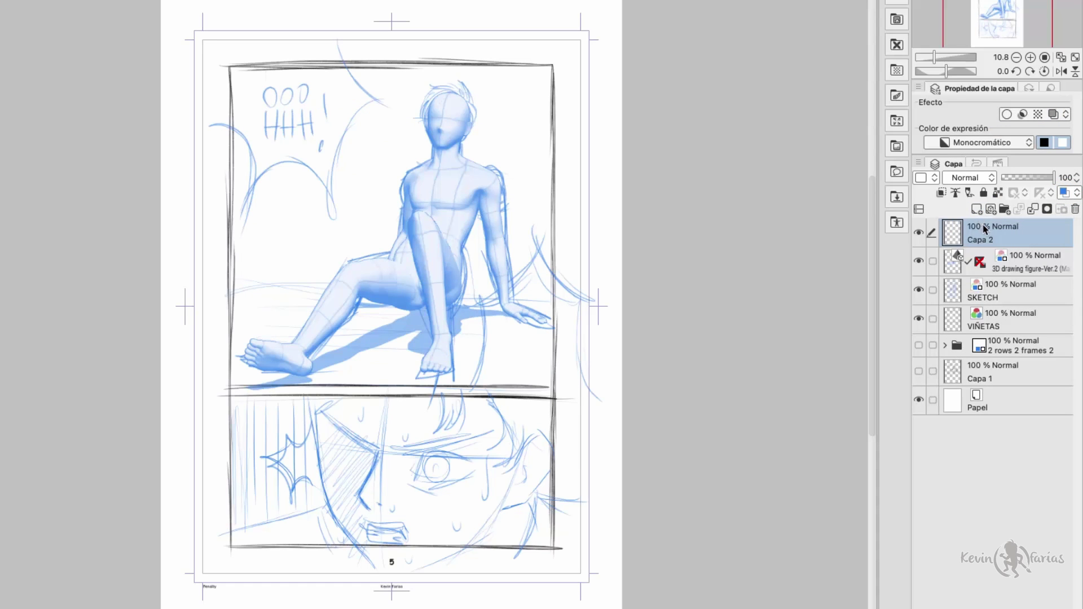
left_click(984, 142)
left_click(983, 163)
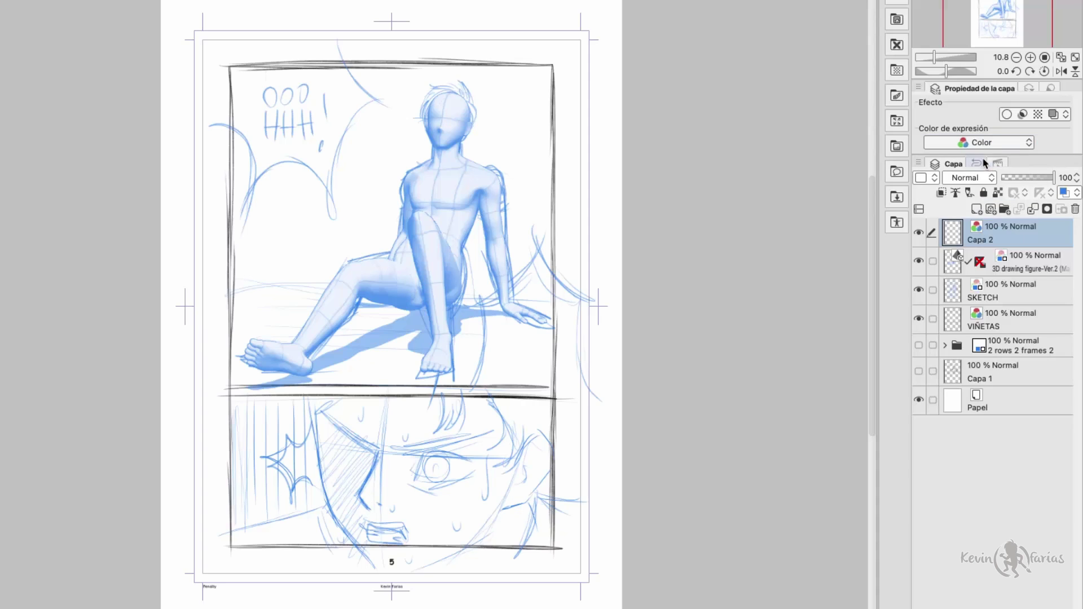
double_click(985, 238)
type("BOCE")
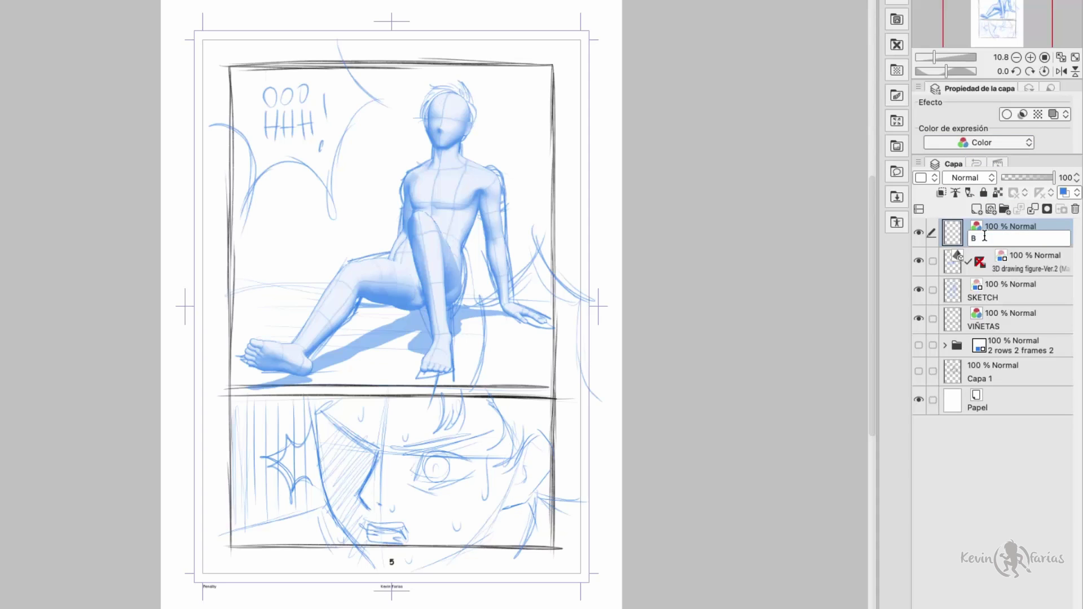
type("TO")
key("Return")
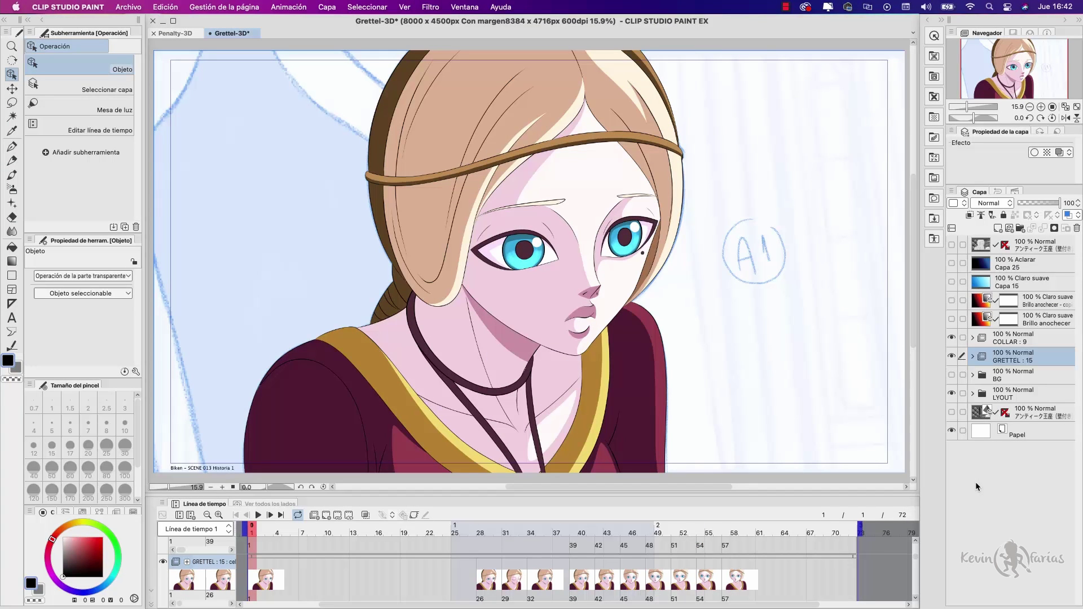
Play back the Grettel animation and return the timeline to frame 1.
left_click(258, 515)
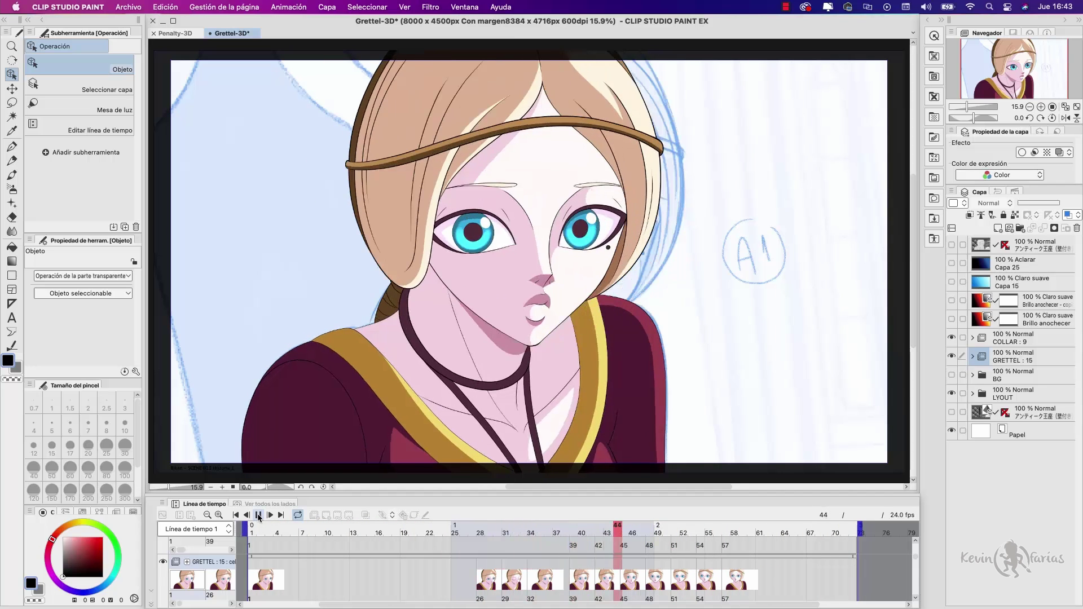
left_click(259, 515)
left_click_drag(268, 528, 252, 528)
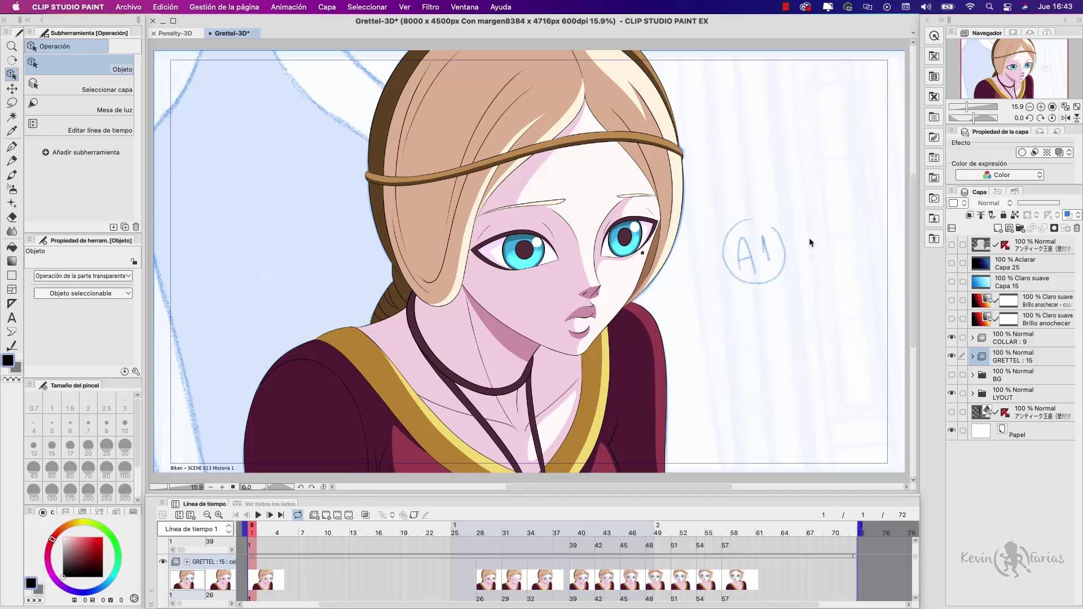
Place the アンティーク王座 (壁付き) 3D object from the downloaded materials on the canvas, directly above the Papel layer.
left_click(1029, 435)
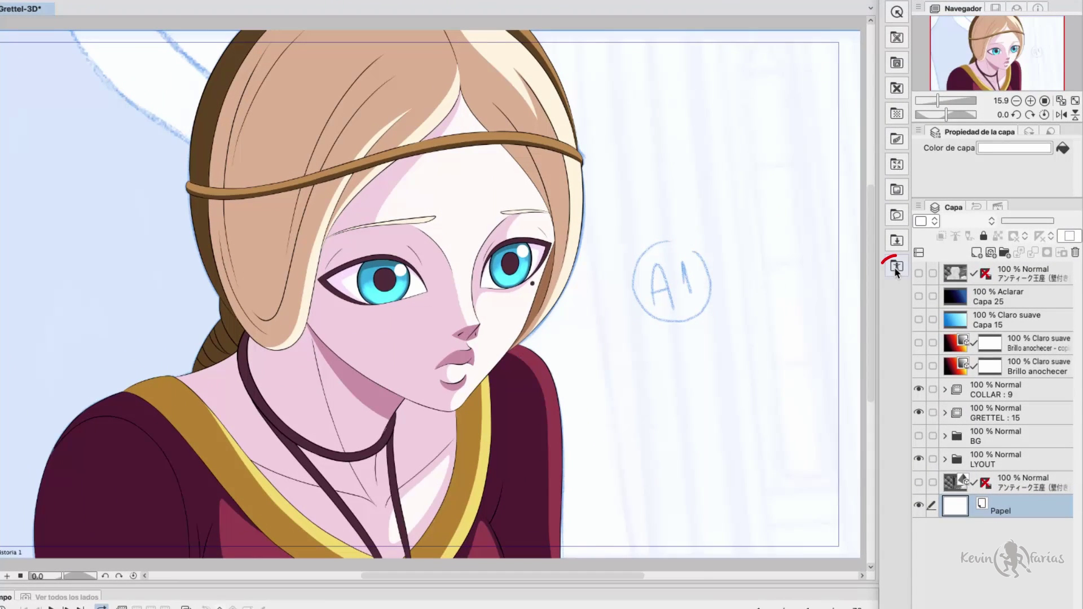
left_click(935, 239)
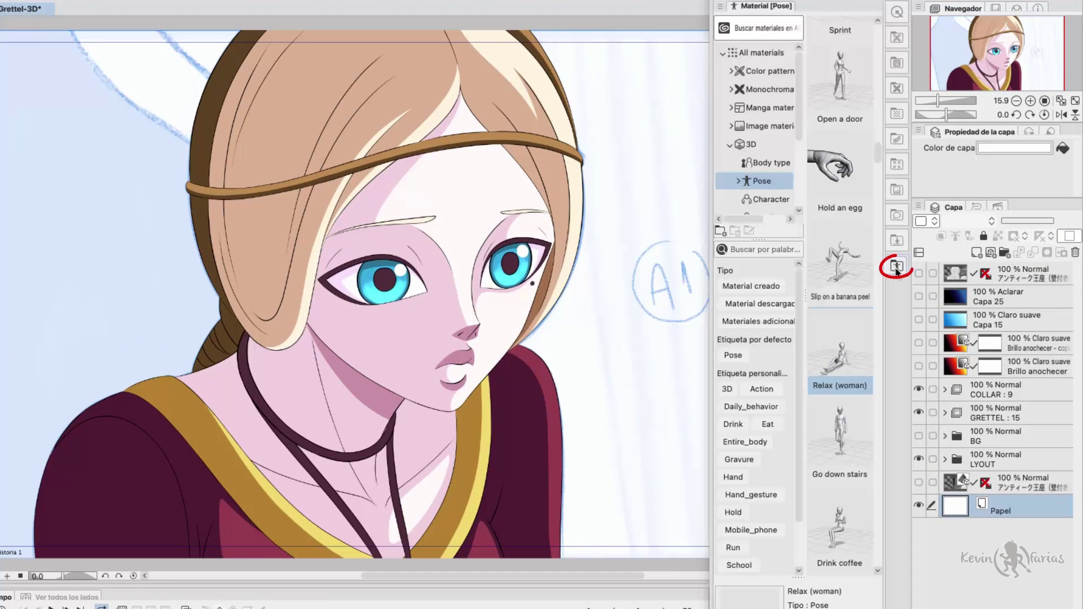
double_click(781, 145)
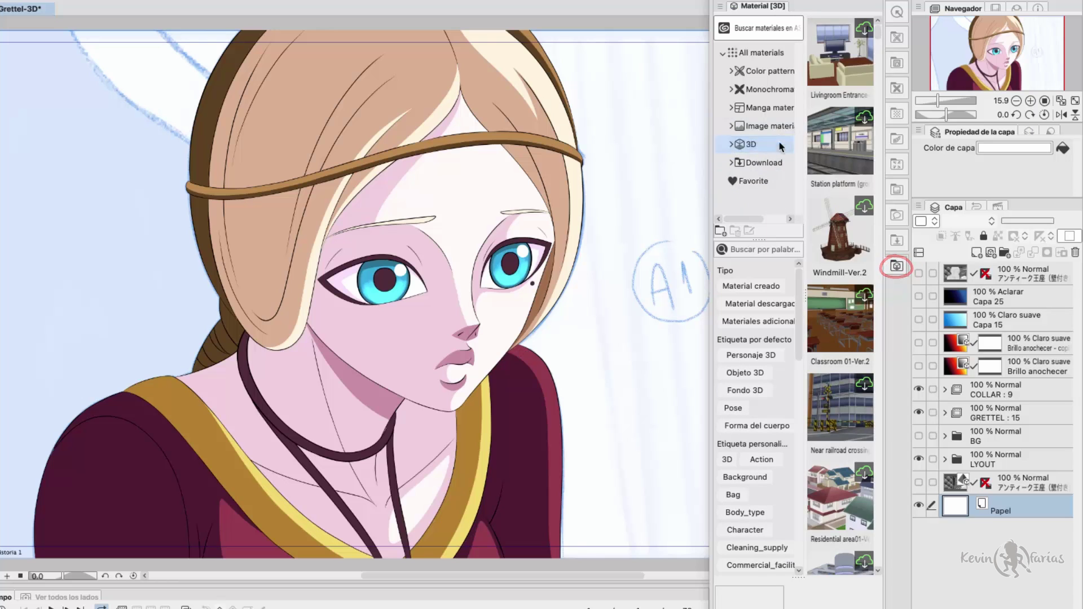
left_click(764, 162)
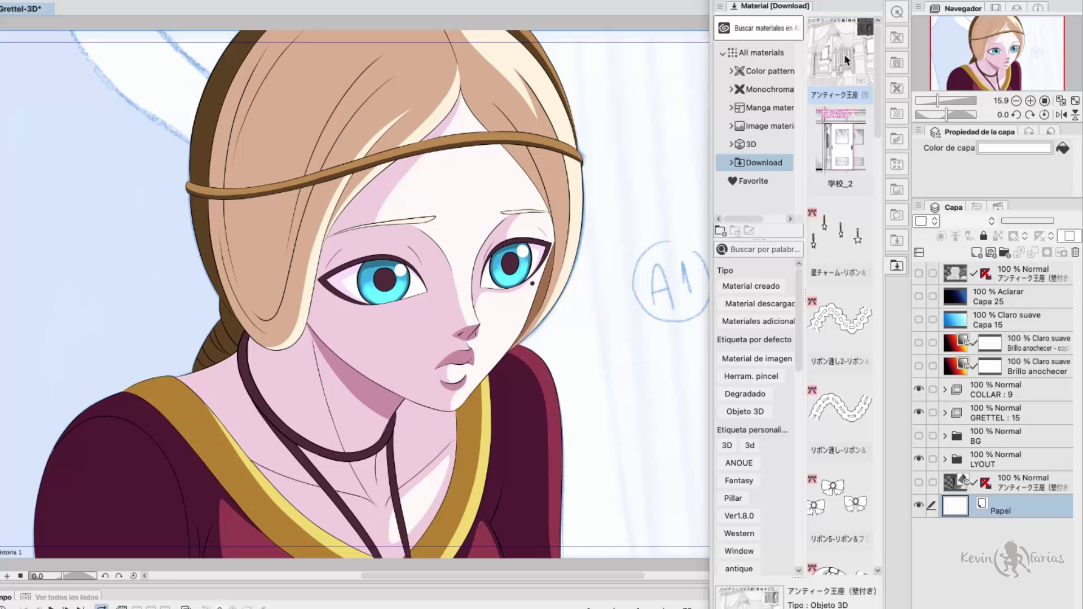
left_click_drag(845, 60, 587, 323)
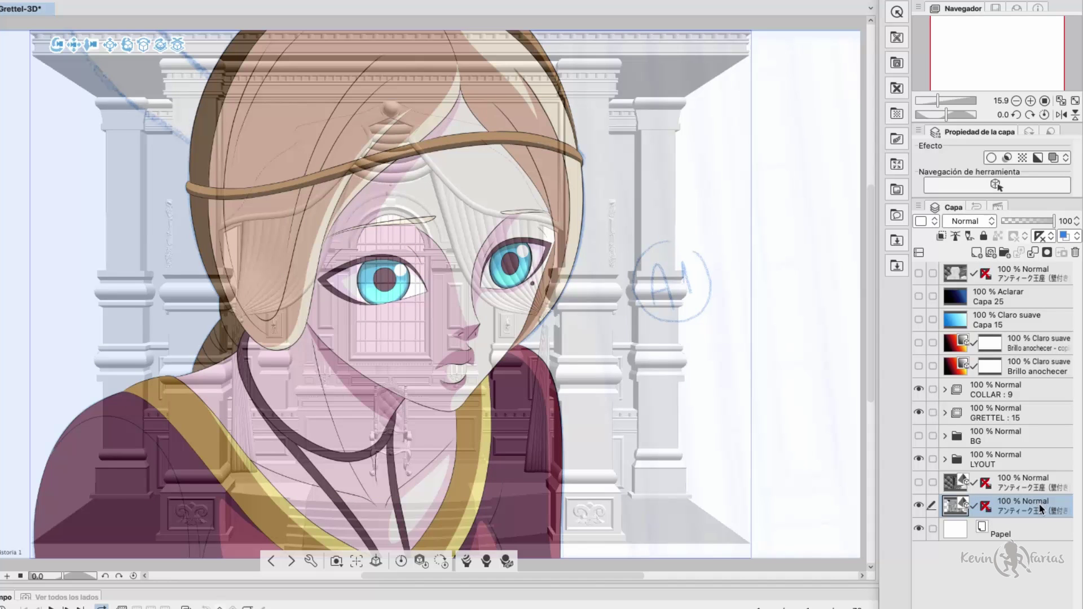
Move the new 3D object layer above the LYOUT folder and hide the GRETTEL and COLLAR animation folders.
left_click_drag(1046, 493, 1048, 453)
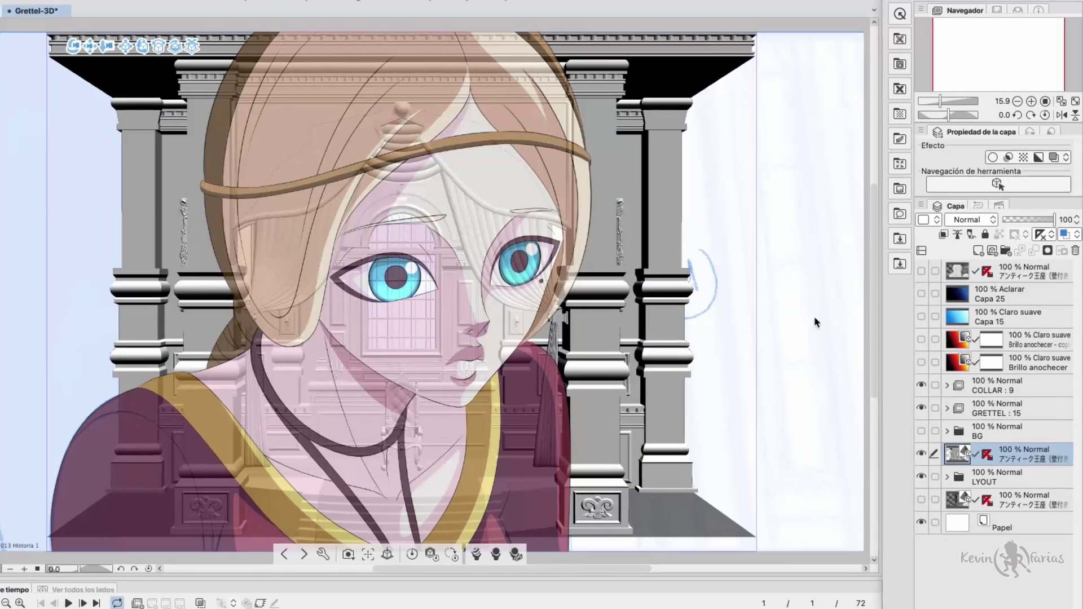
left_click(922, 408)
left_click(922, 385)
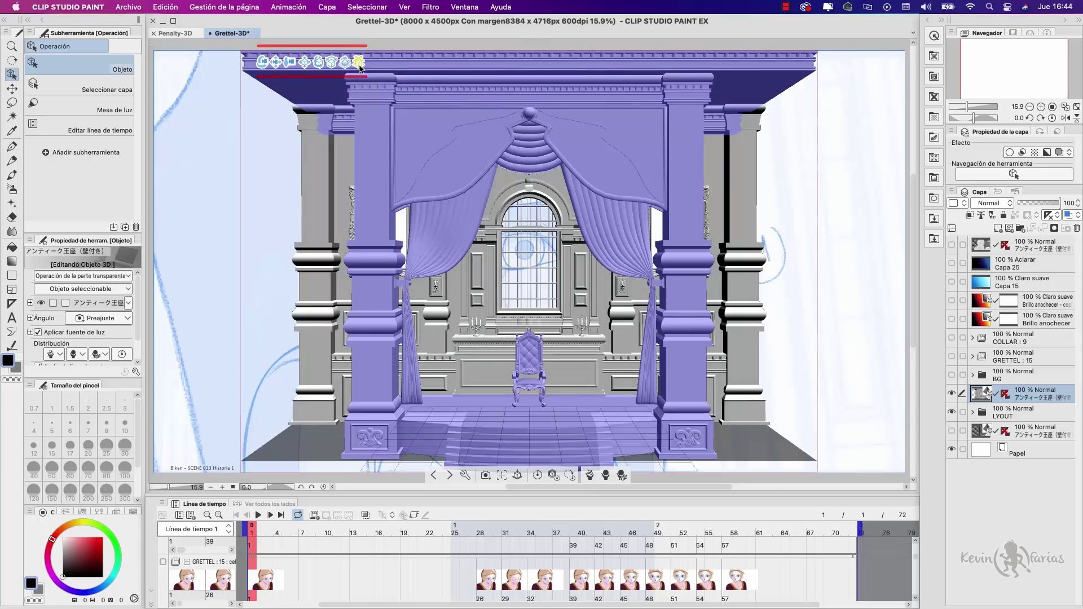
Reframe the 3D throne room with a closer camera view, setting the camera position X to 5.6.
left_click_drag(360, 66, 576, 606)
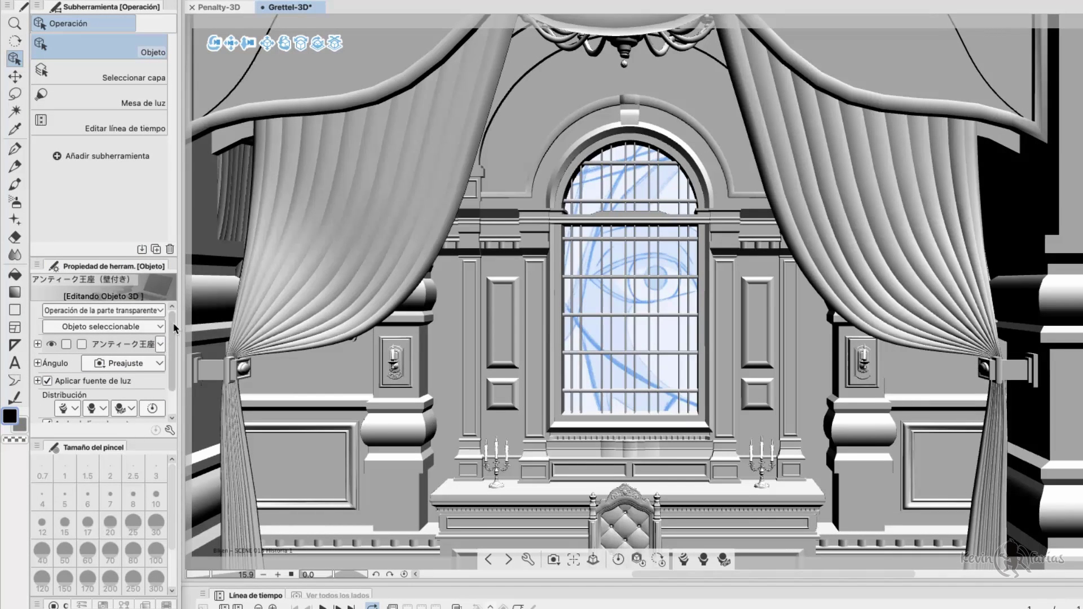
left_click(38, 363)
scroll(38, 363, "down", 2)
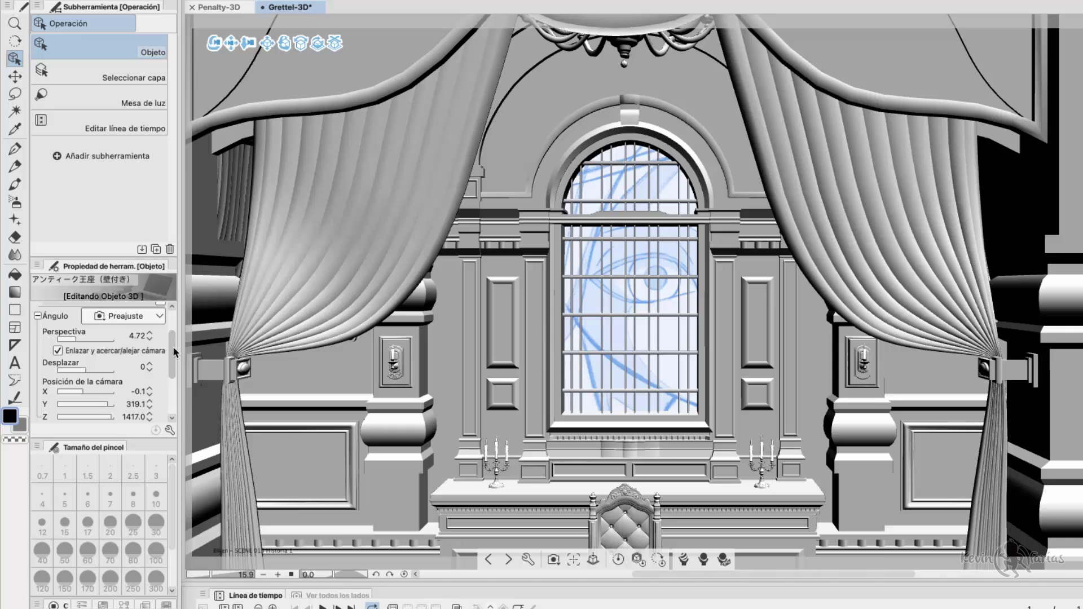
left_click_drag(174, 352, 175, 370)
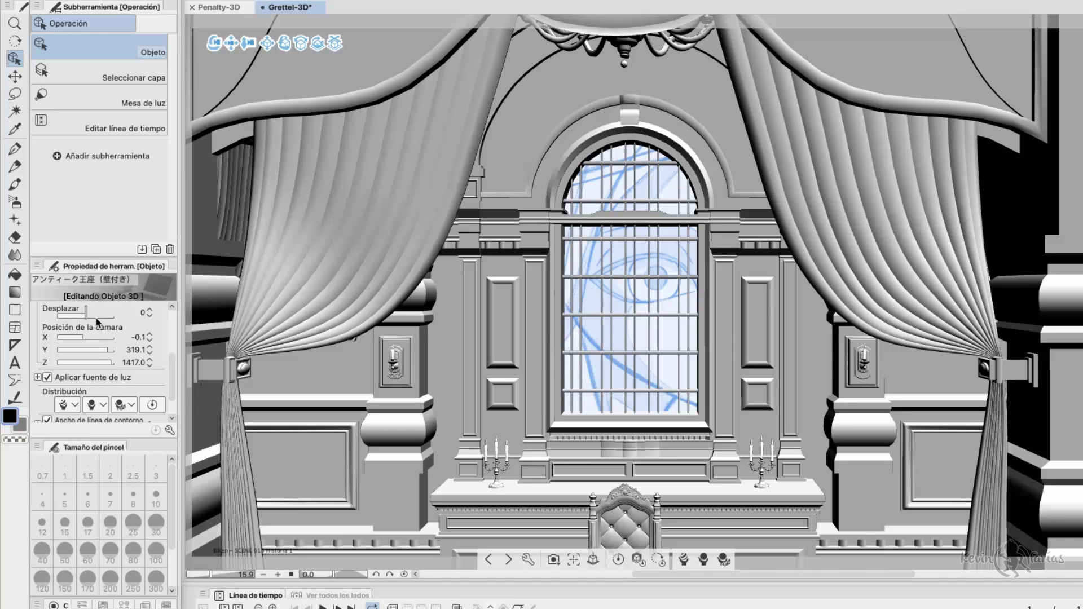
left_click_drag(84, 337, 98, 337)
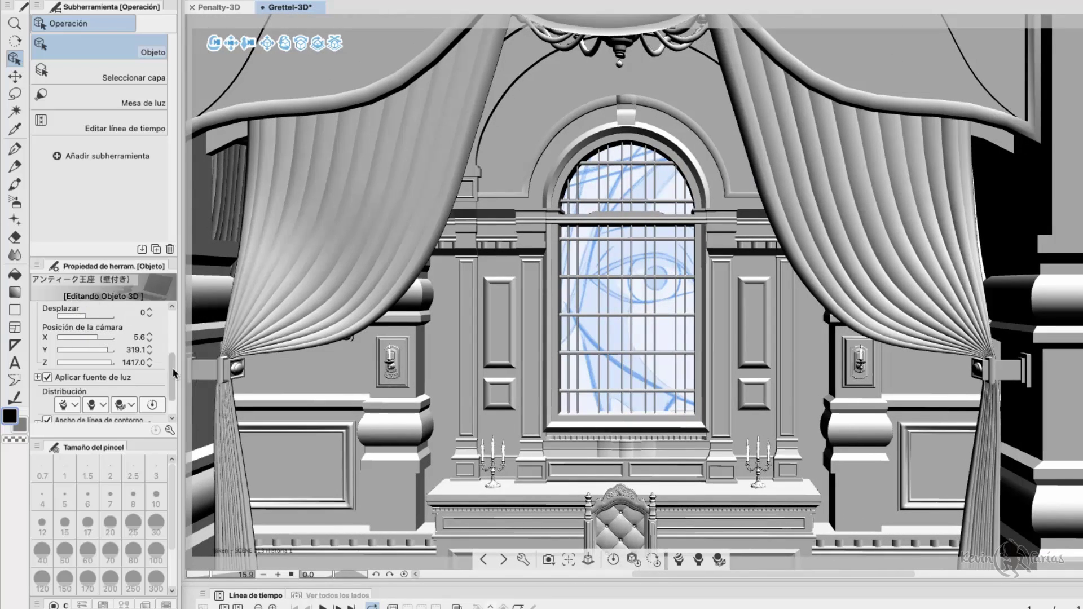
left_click_drag(173, 373, 173, 323)
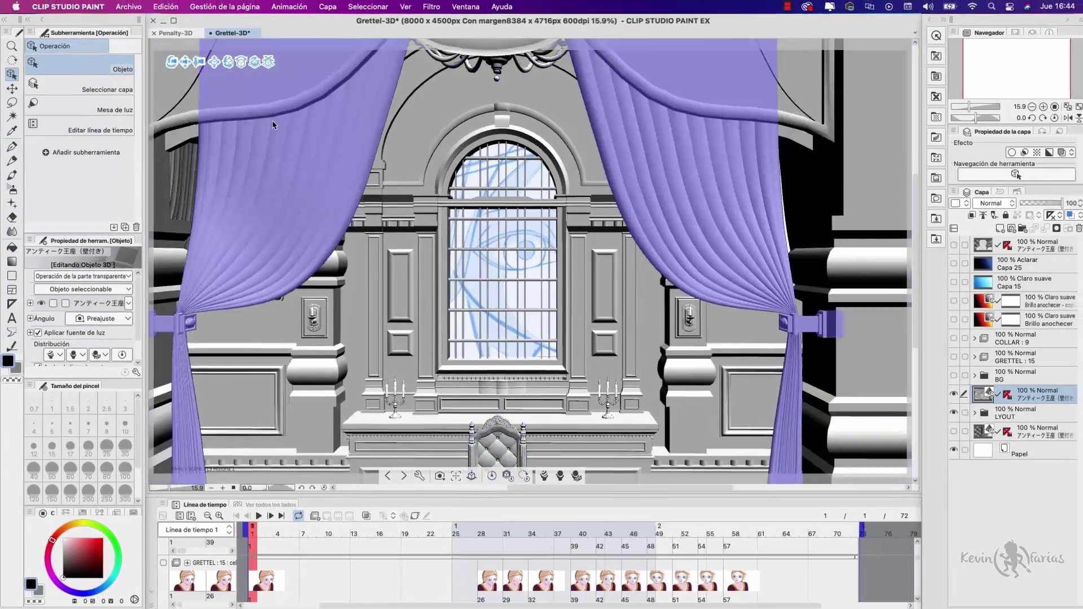
left_click_drag(249, 42, 204, 141)
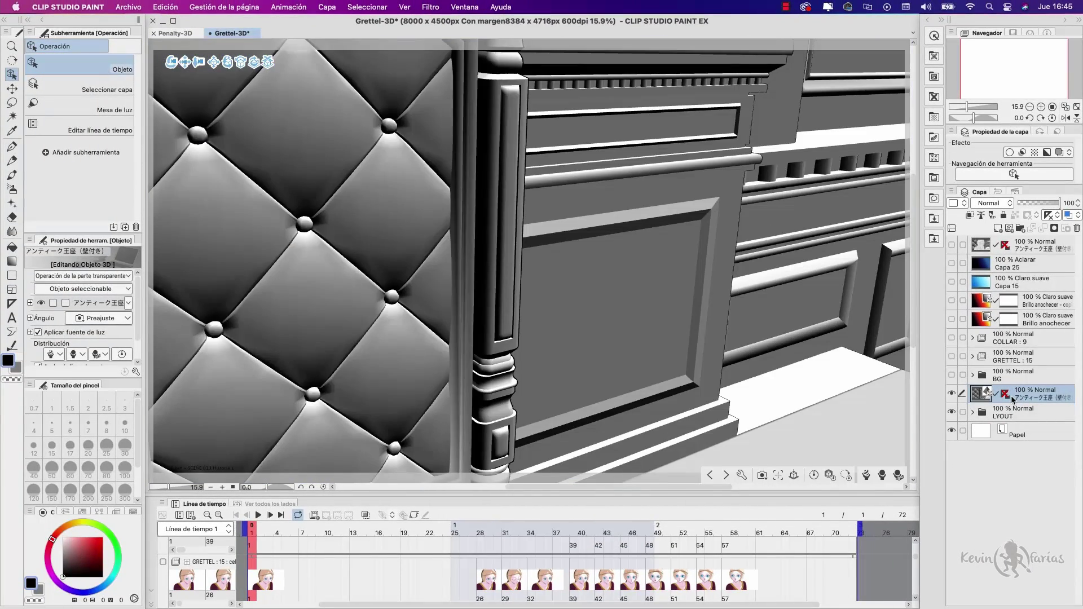
Show the GRETTEL and COLLAR animation folders, play back the animation against the 3D background and return to frame 1.
left_click(952, 356)
left_click(952, 338)
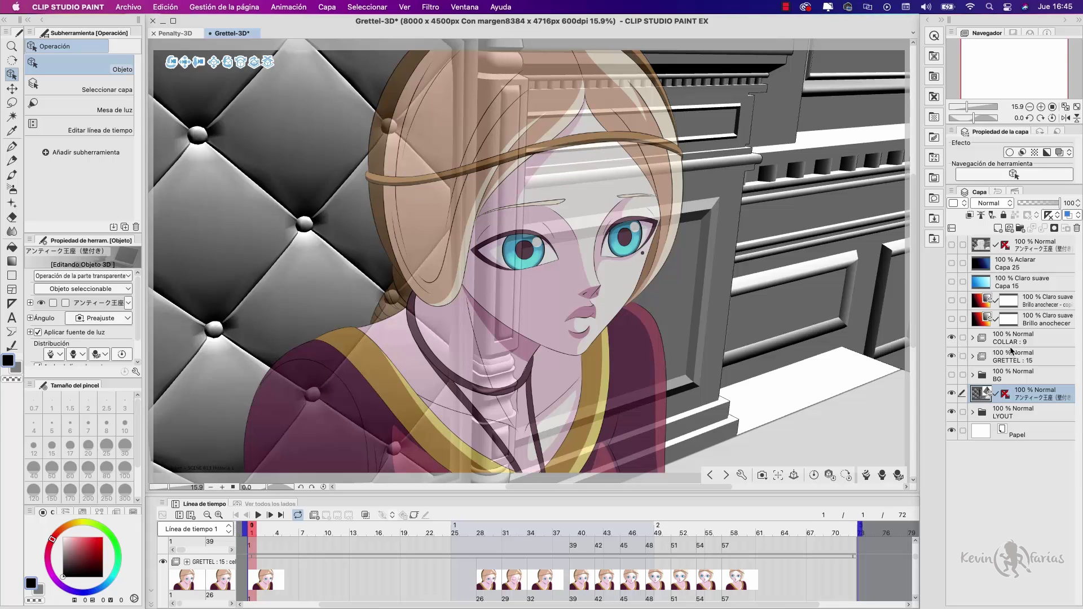
left_click(1027, 341)
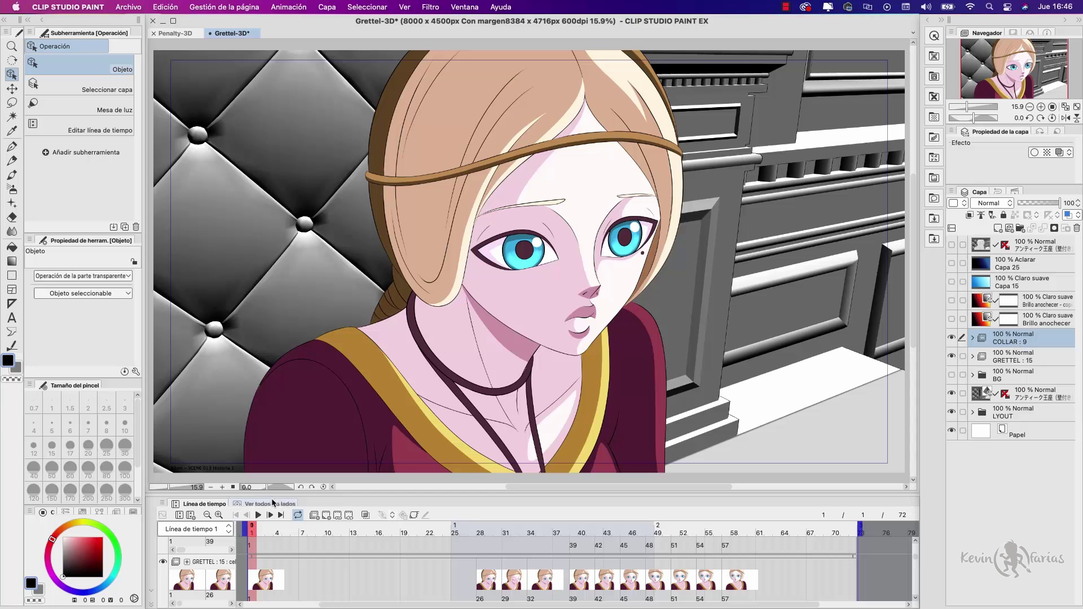
left_click(258, 515)
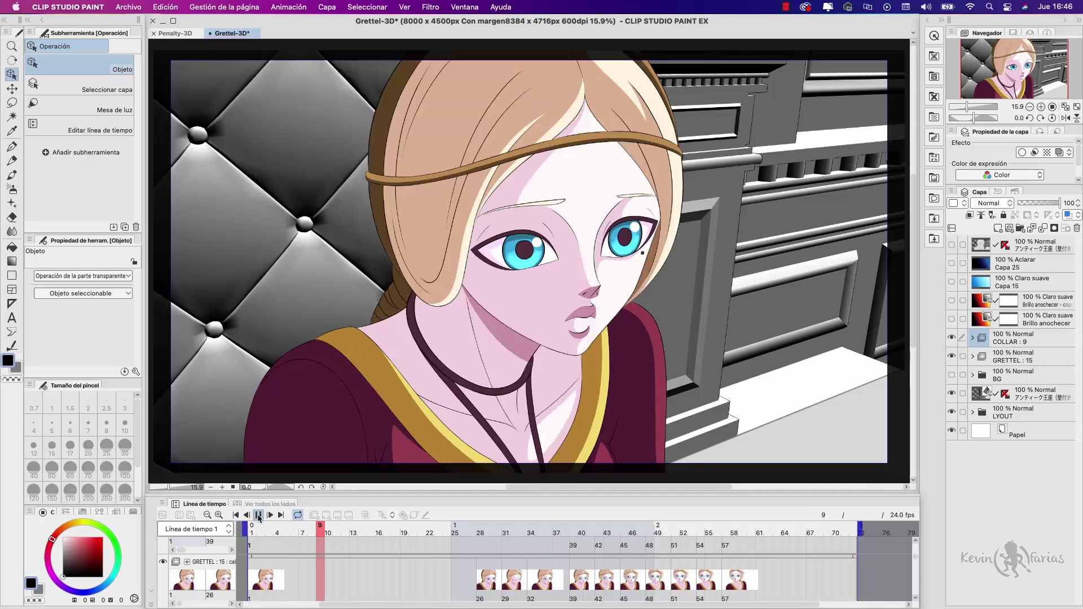
left_click(259, 515)
left_click(236, 515)
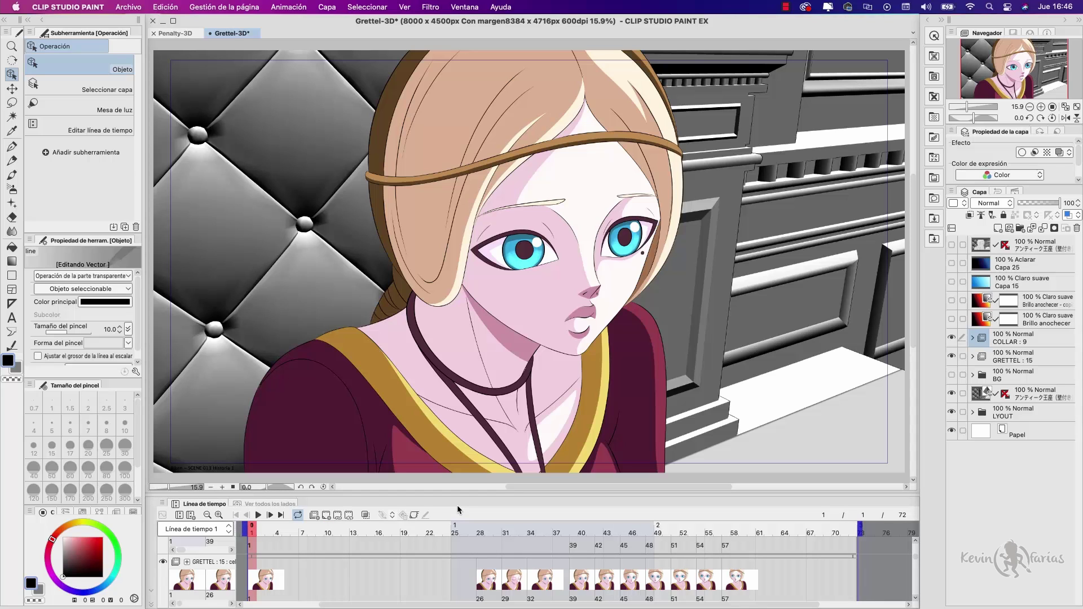
Convert the visible 3D throne room layer to lines and tones with raster line extraction, texture lines and tones enabled.
left_click(1038, 394)
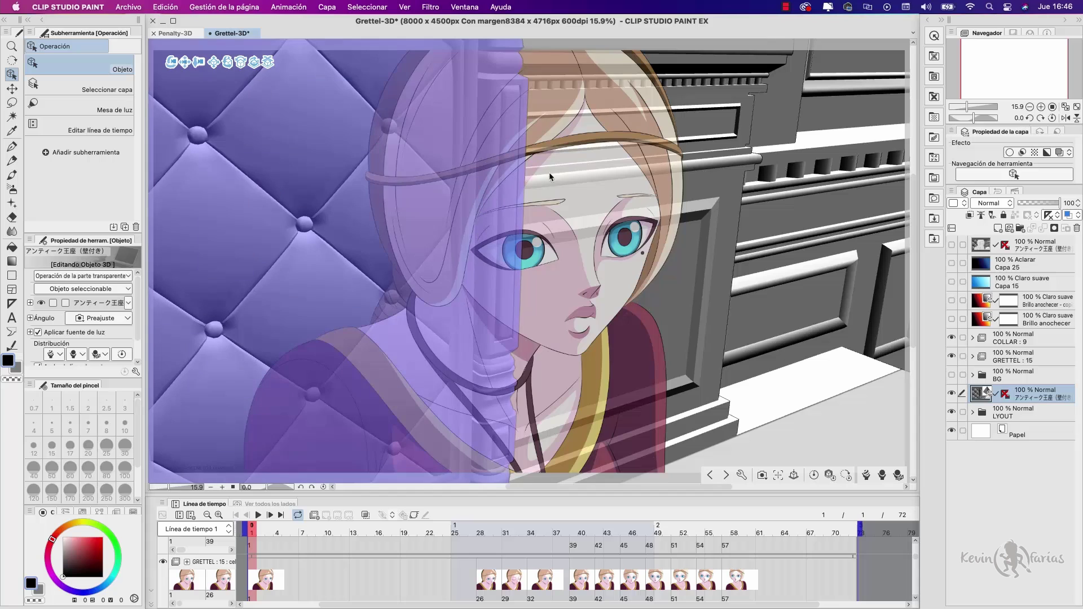
left_click(326, 7)
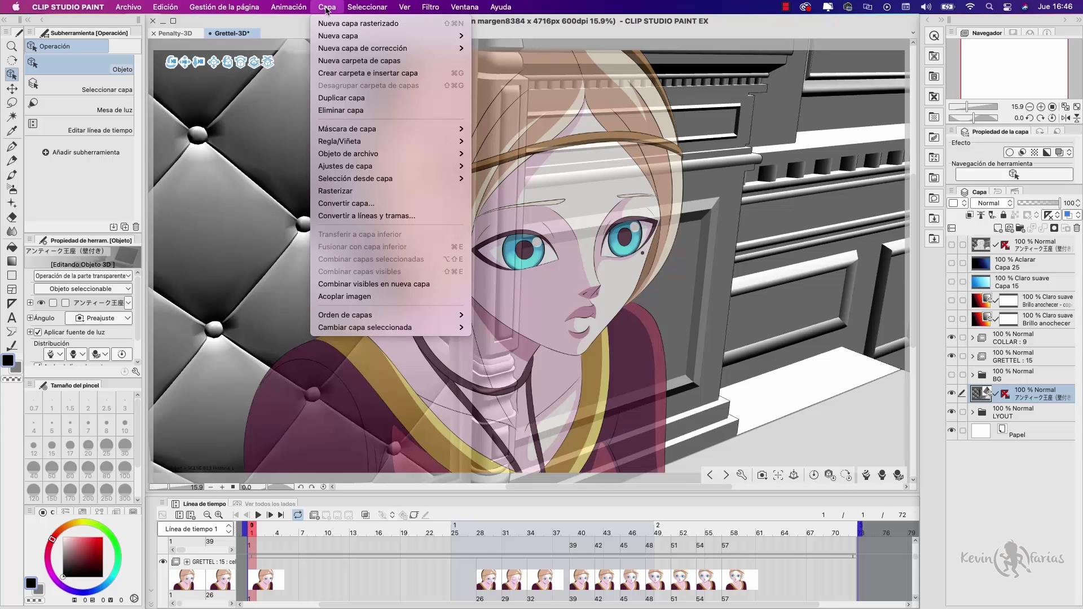
left_click(423, 218)
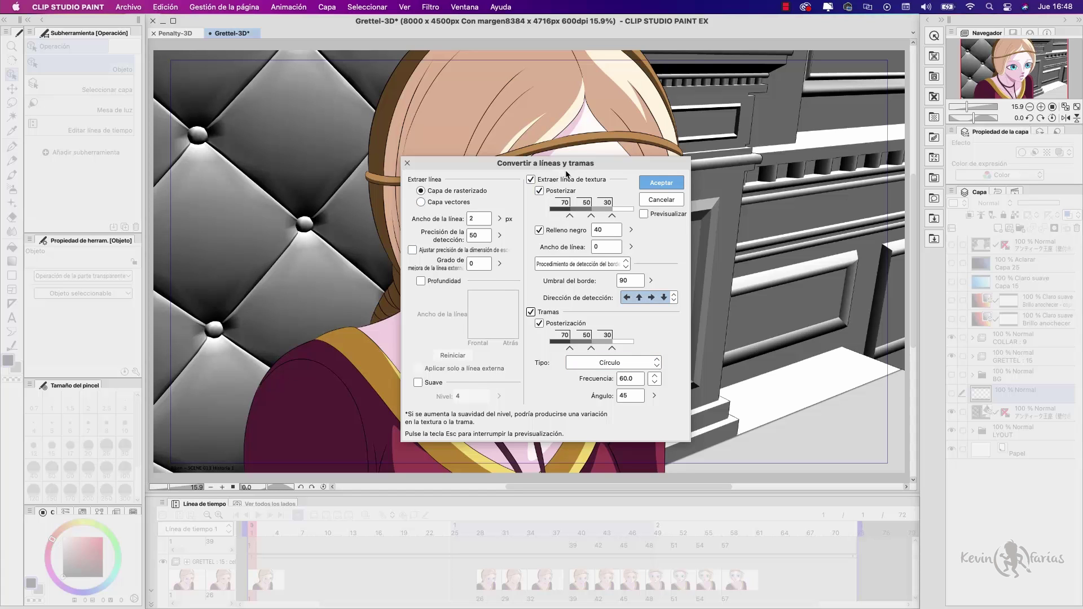
left_click(672, 186)
left_click(672, 183)
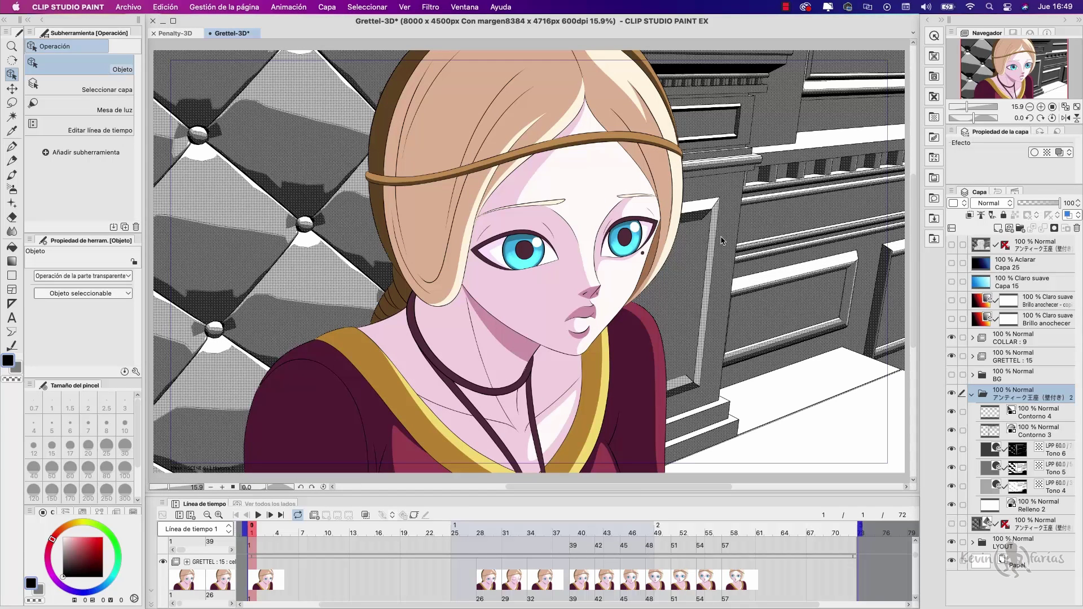
Hide the COLLAR and GRETTEL folders and toggle the extracted Contorno and Tono layers to examine what each contributes.
left_click(952, 337)
left_click(952, 356)
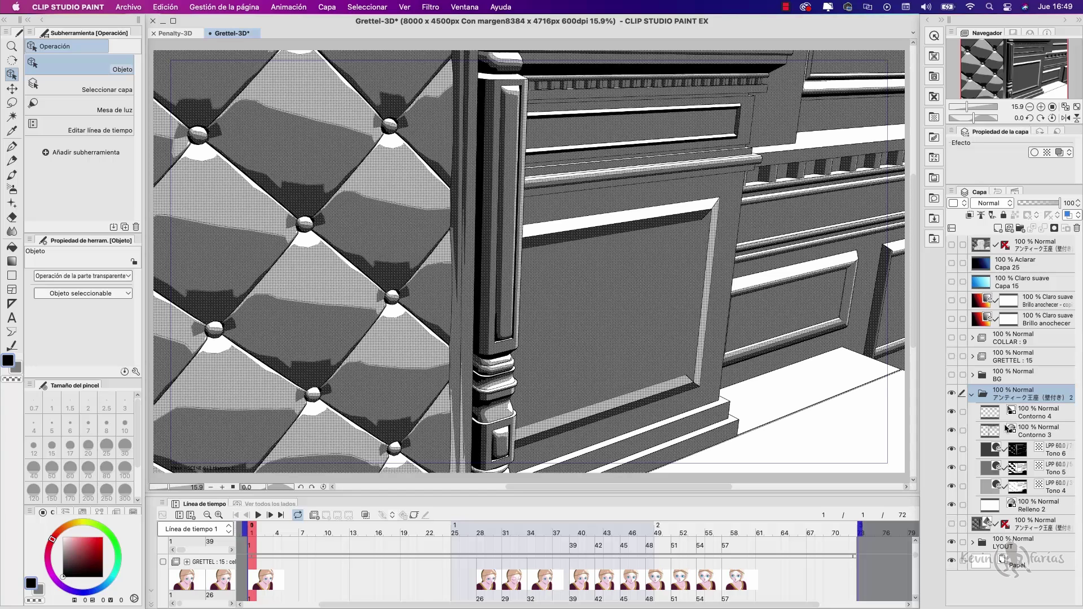
left_click(952, 413)
left_click(952, 412)
left_click(952, 431)
left_click(952, 431)
left_click(952, 432)
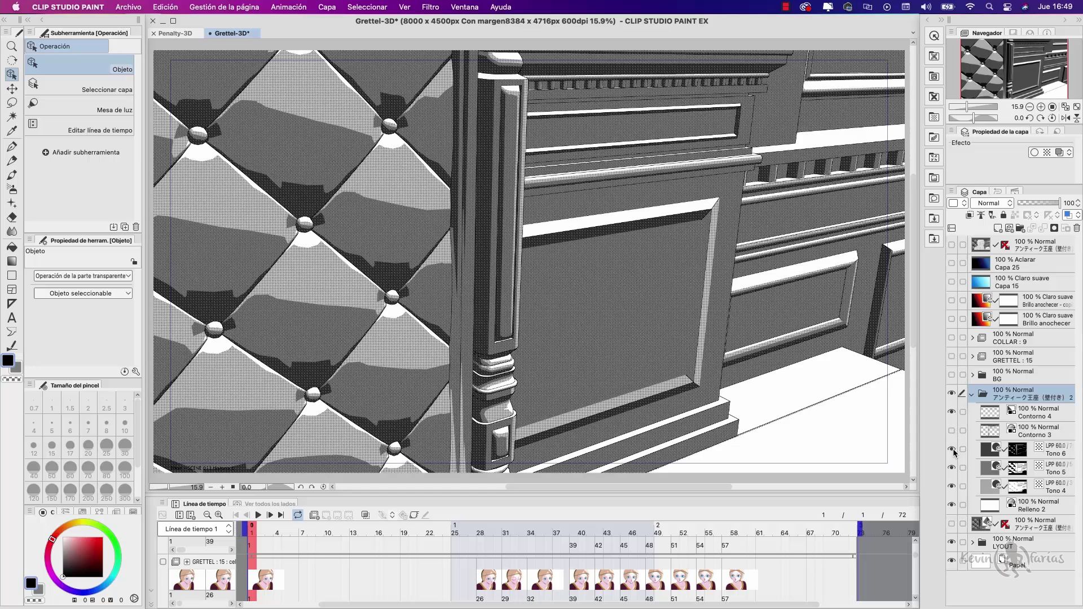
left_click(952, 450)
left_click(952, 450)
left_click(952, 468)
left_click(952, 468)
left_click(952, 450)
left_click(952, 450)
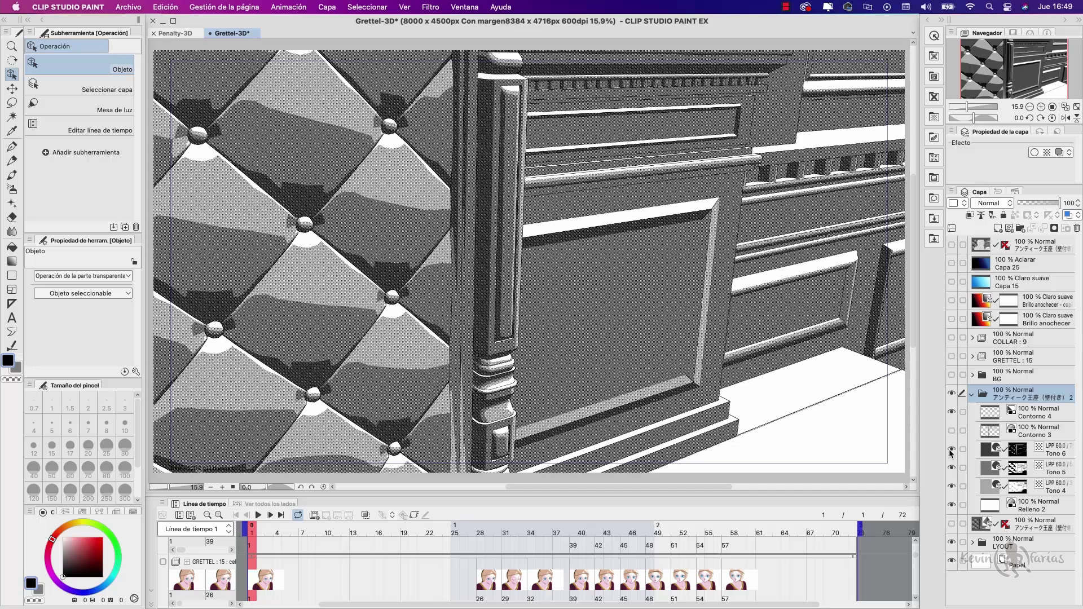
left_click(1038, 452)
Collapse and hide the converted line-and-tone folder, and show the original 3D throne room layer with the GRETTEL and COLLAR folders.
left_click(973, 396)
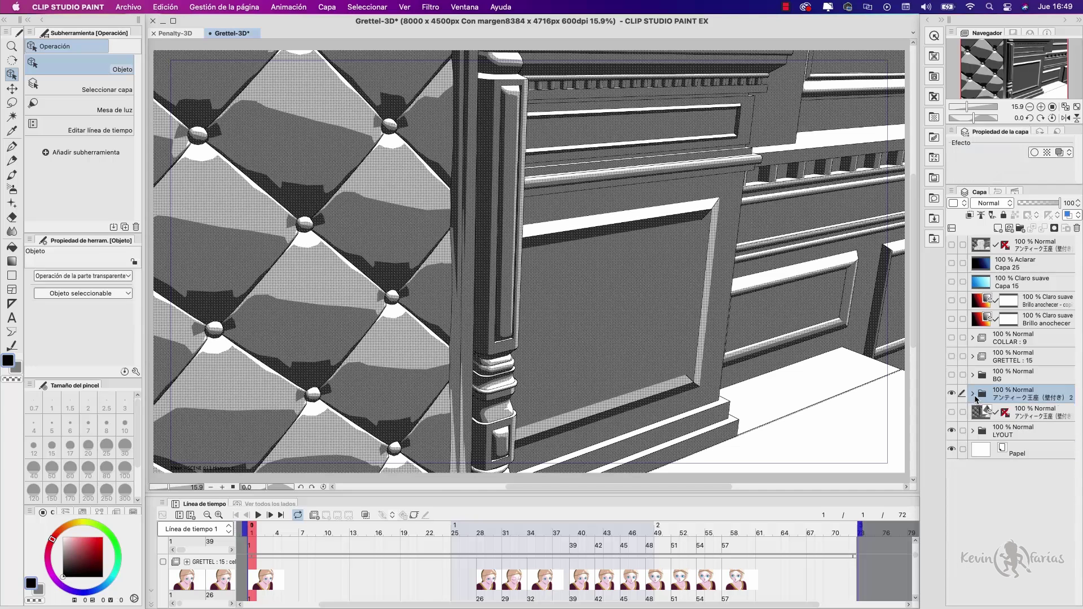
left_click(952, 394)
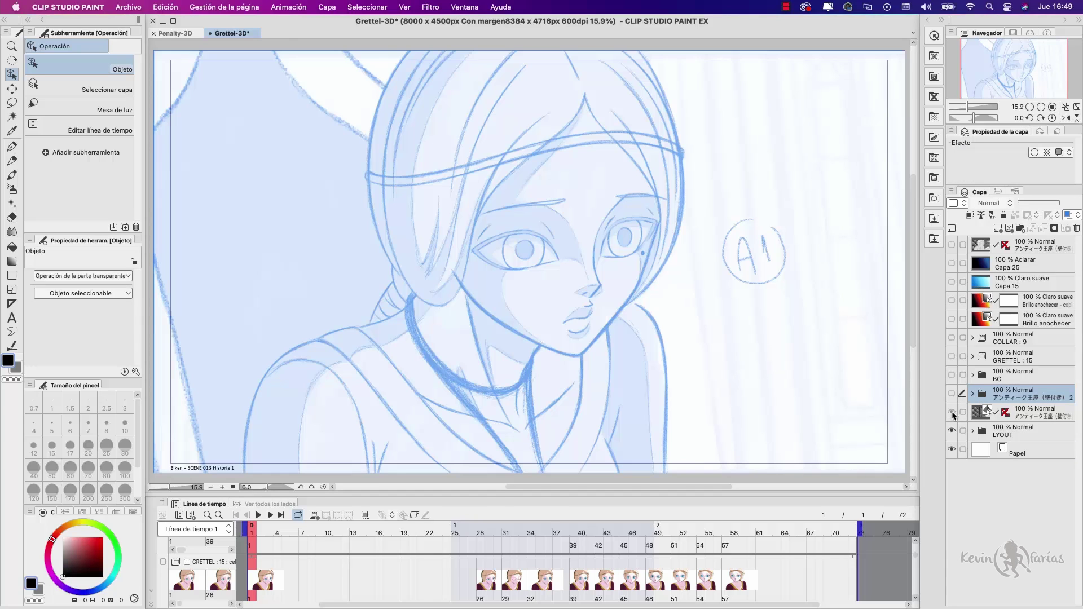
left_click(952, 412)
left_click(952, 356)
left_click(952, 337)
Convert the 3D throne room layer to lines only on a vector layer, with texture line extraction and tones disabled.
left_click(1037, 414)
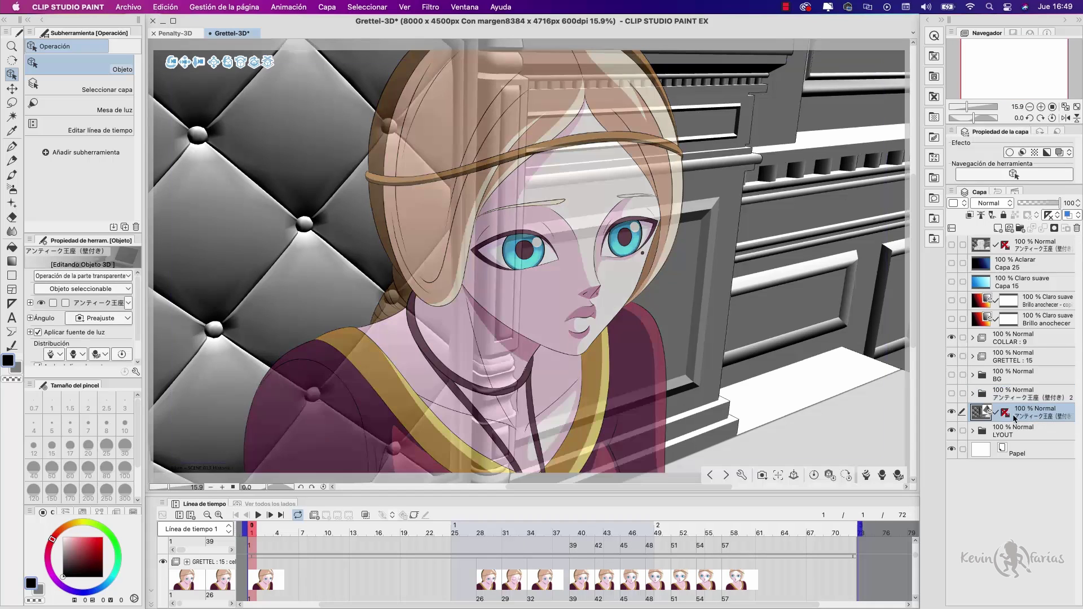
left_click(327, 8)
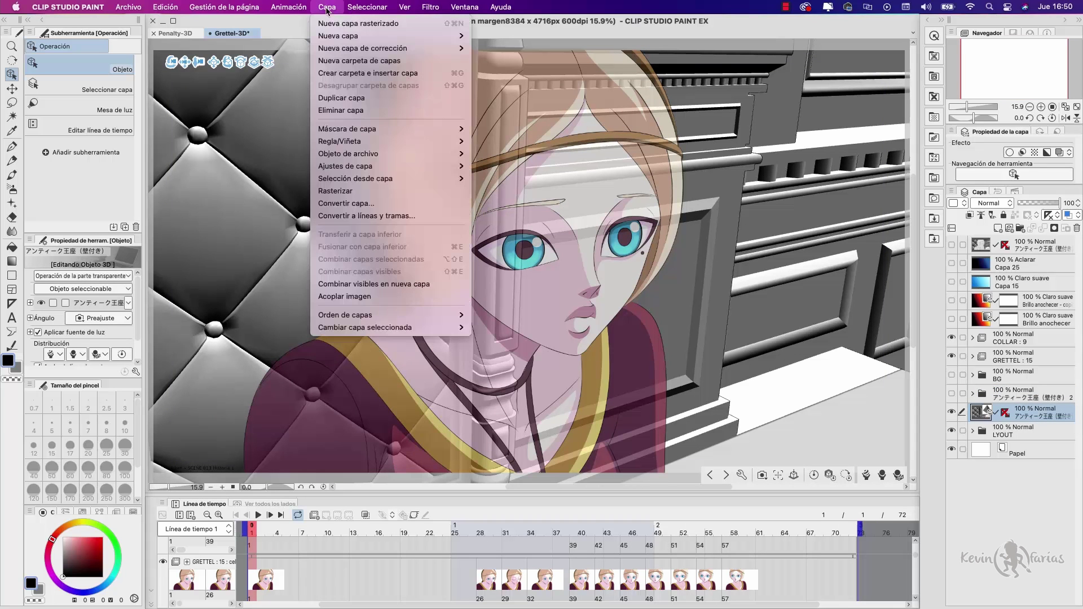
left_click(433, 218)
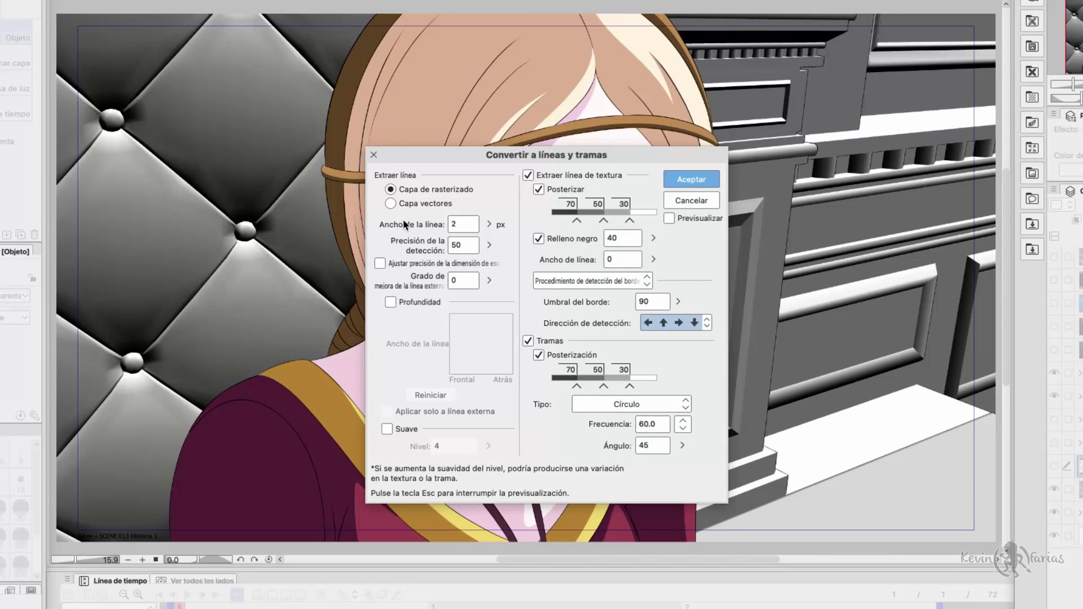
left_click(429, 203)
left_click(529, 176)
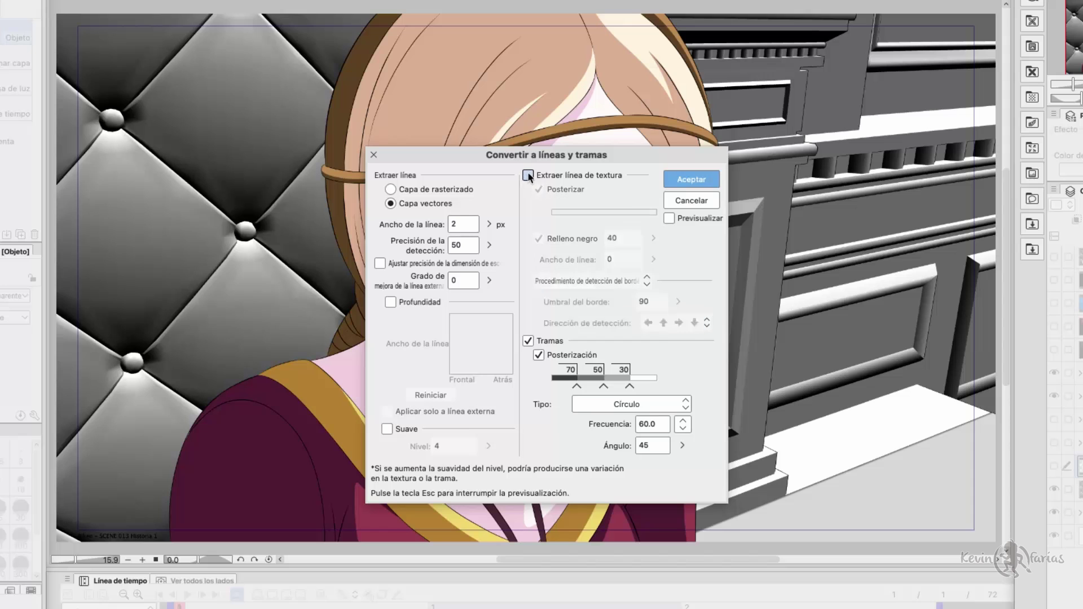
left_click(529, 342)
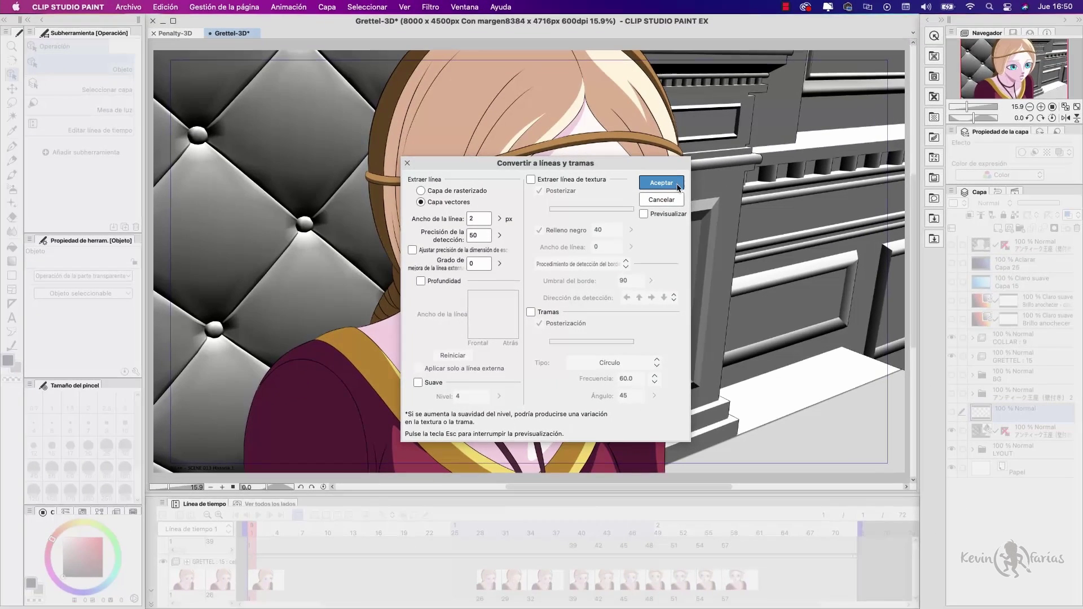
left_click(662, 183)
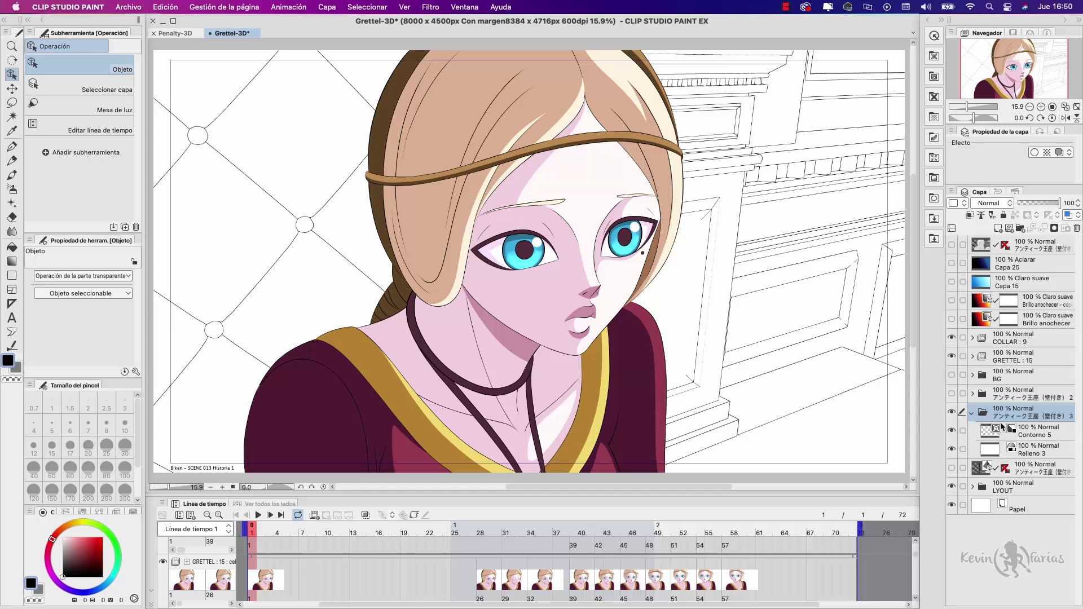
Thicken parts of the seat padding and wall panel lines on vector layer Contorno 5 using Modificar ancho de línea set to Aumentar.
left_click(1046, 434)
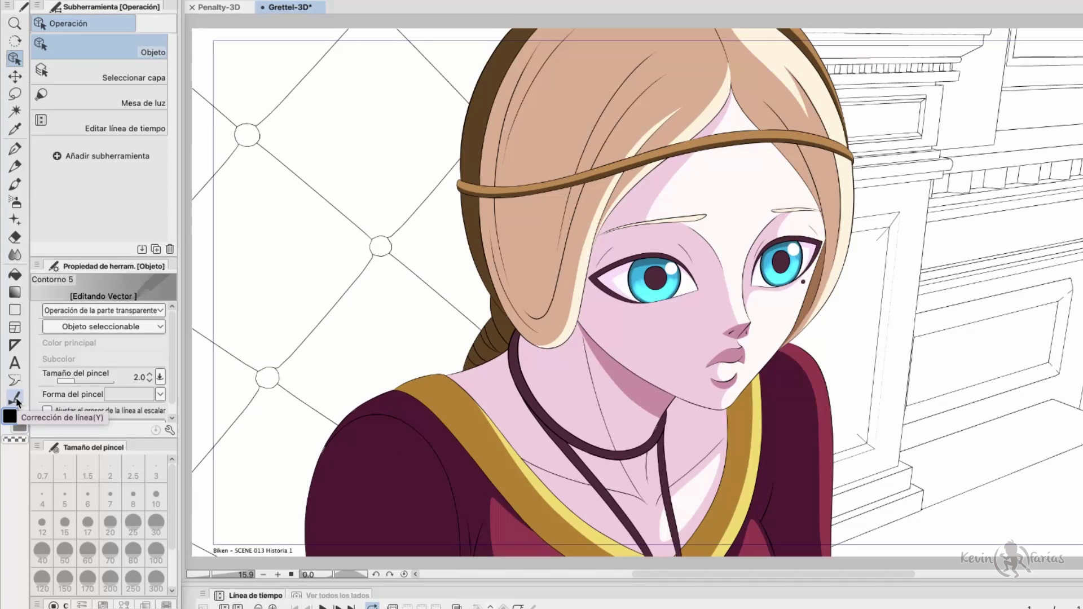
left_click(15, 399)
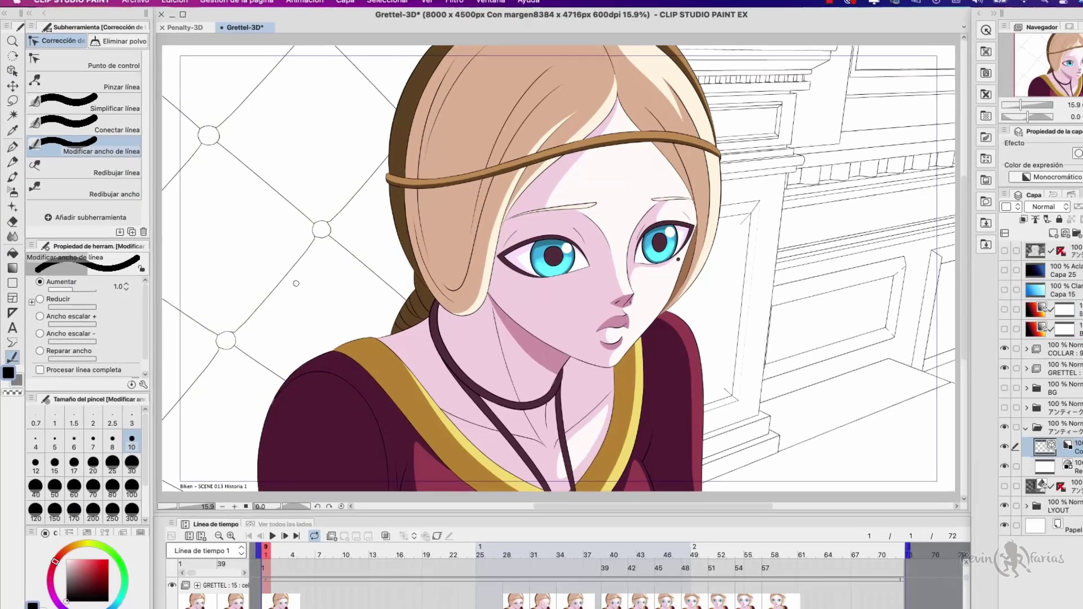
left_click_drag(299, 345, 343, 289)
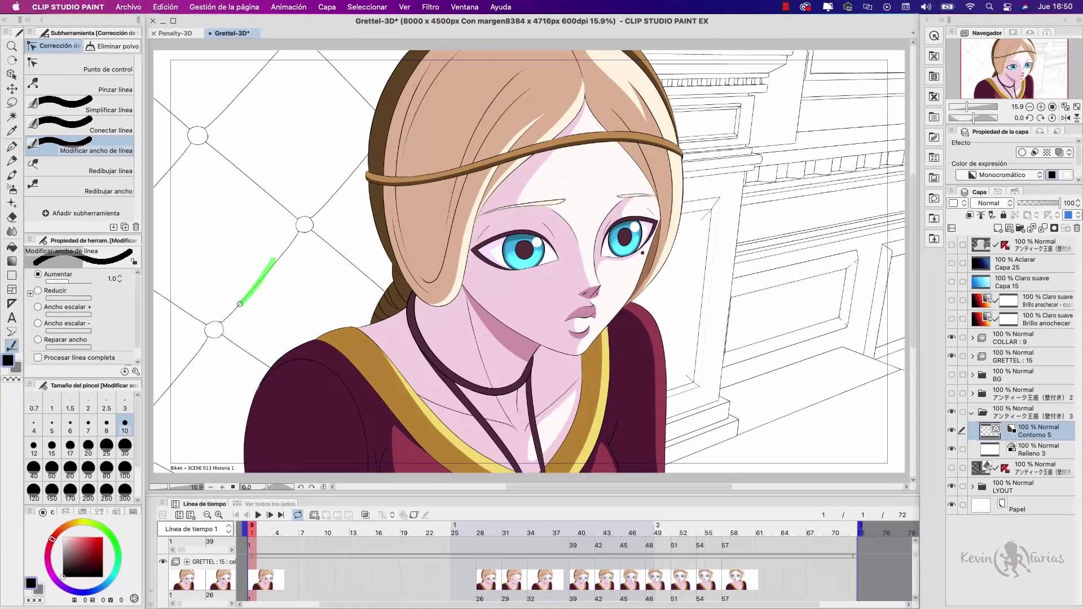
left_click_drag(240, 304, 240, 304)
left_click_drag(191, 133, 180, 170)
mouse_move(716, 240)
left_mouse_down()
mouse_move(688, 372)
mouse_move(690, 395)
left_mouse_up()
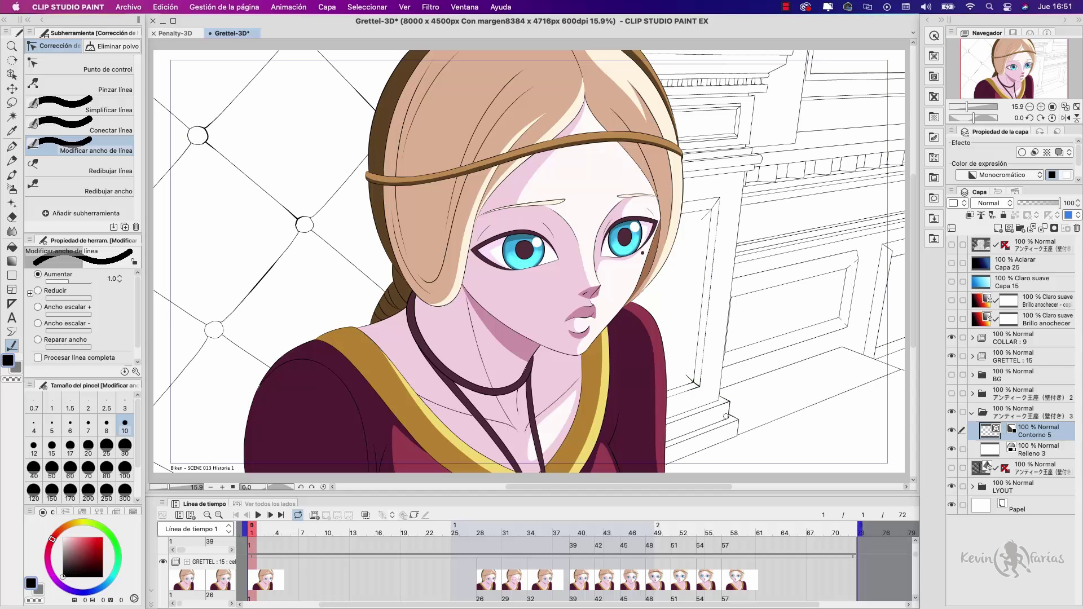
left_click_drag(356, 169, 316, 218)
left_click_drag(217, 334, 265, 365)
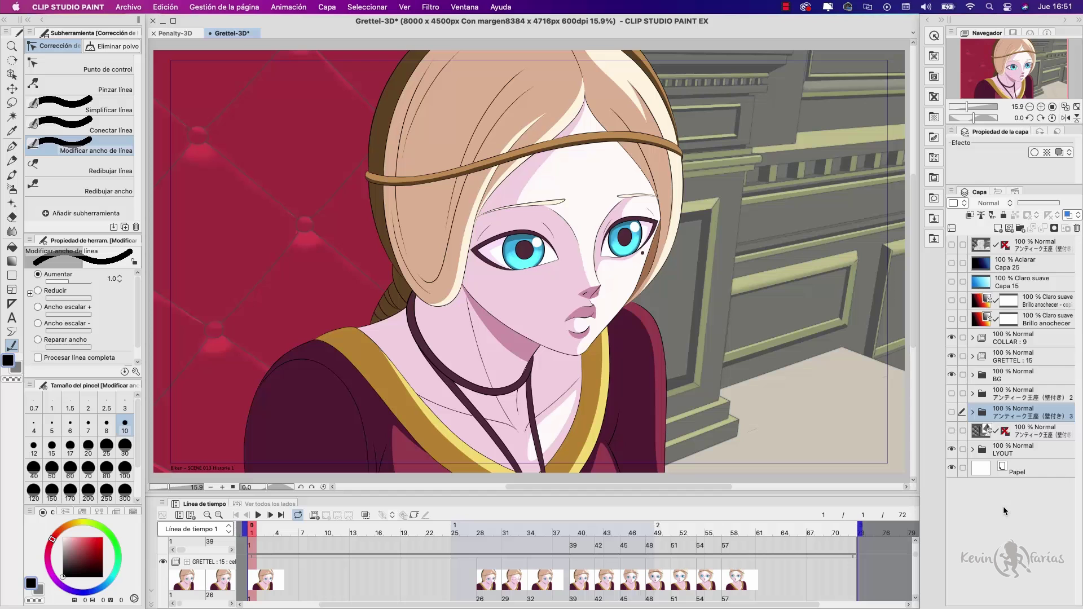
Show both Brillo anochecer layers, Capa 15 and Capa 25 over the coloured background, and play back the animation.
left_click(952, 319)
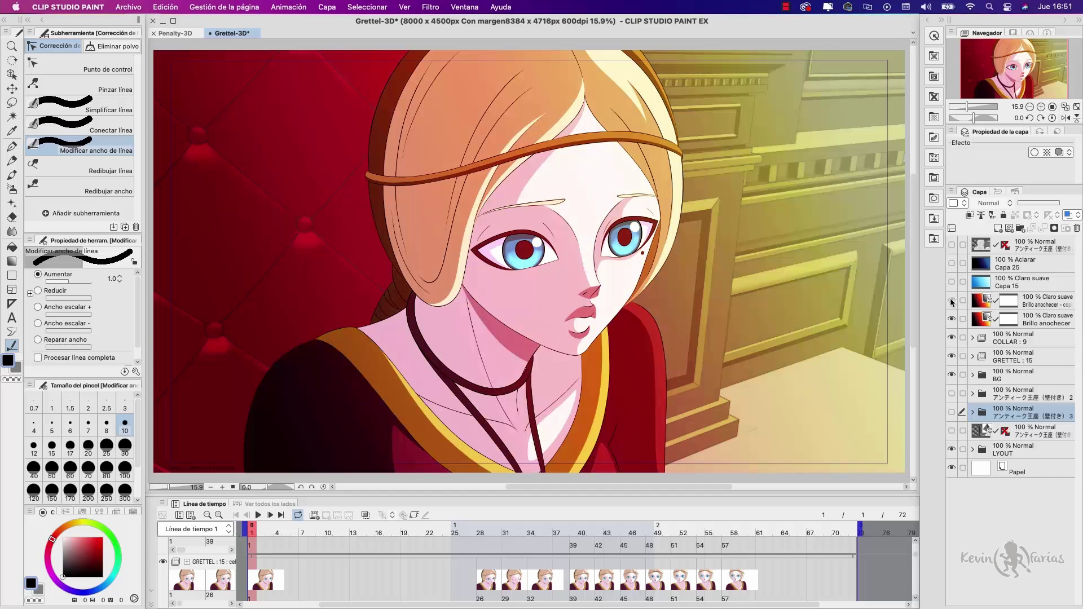
left_click(952, 300)
left_click(952, 281)
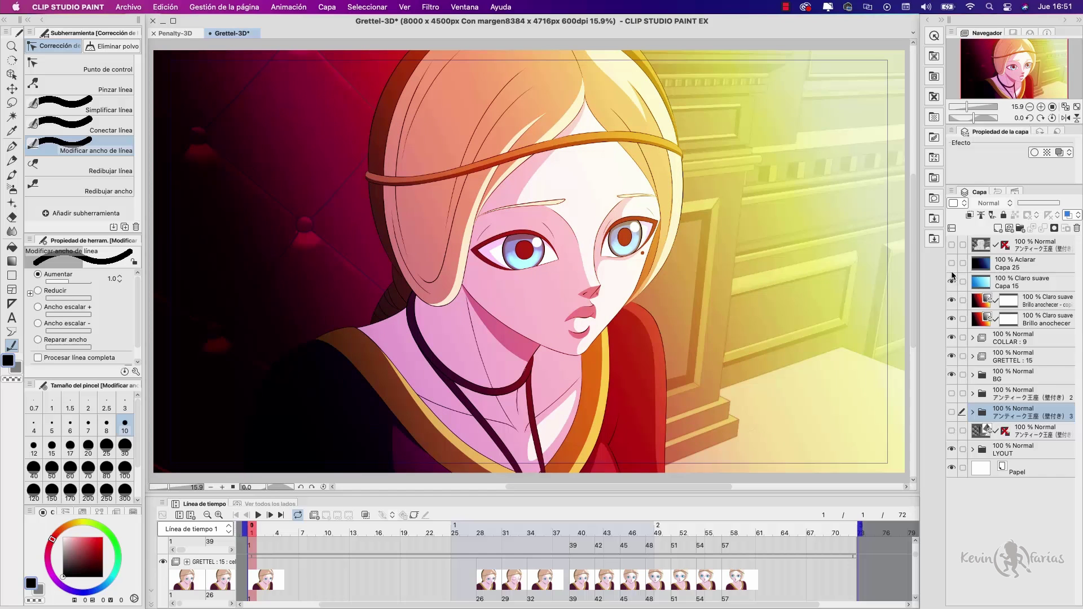
left_click(952, 262)
key("Return")
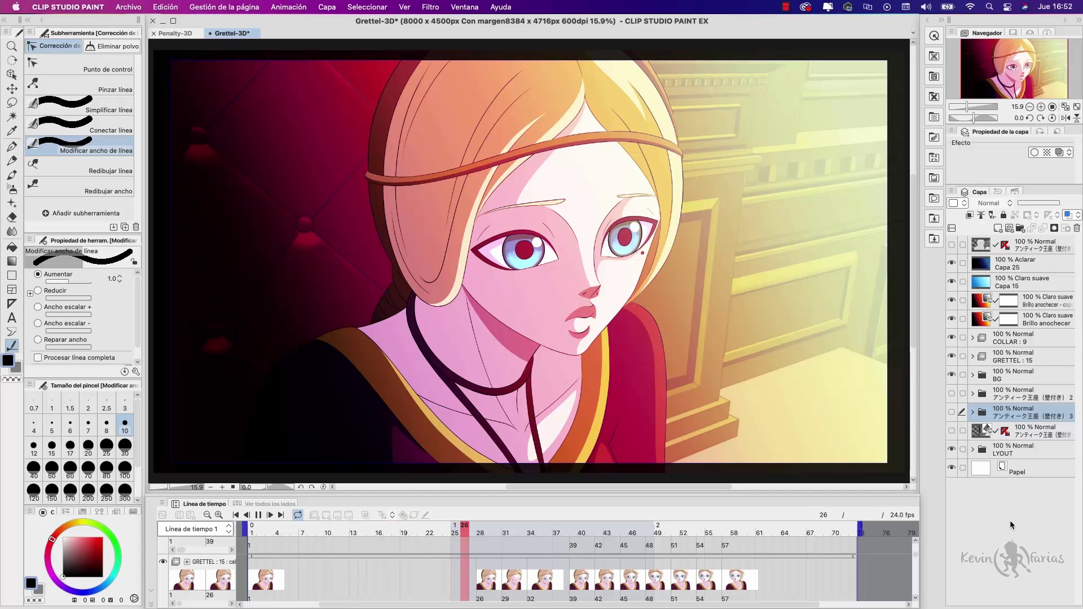